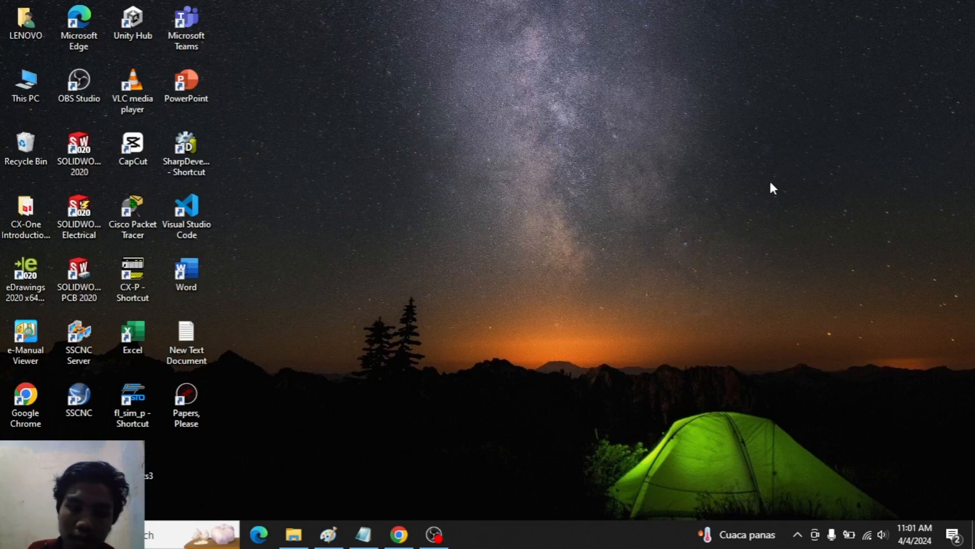
Step: Launch FluidSIM-P from the desktop shortcut, and switch to the Paint window containing the A+ A- B- B+ sequence
double_click(142, 392)
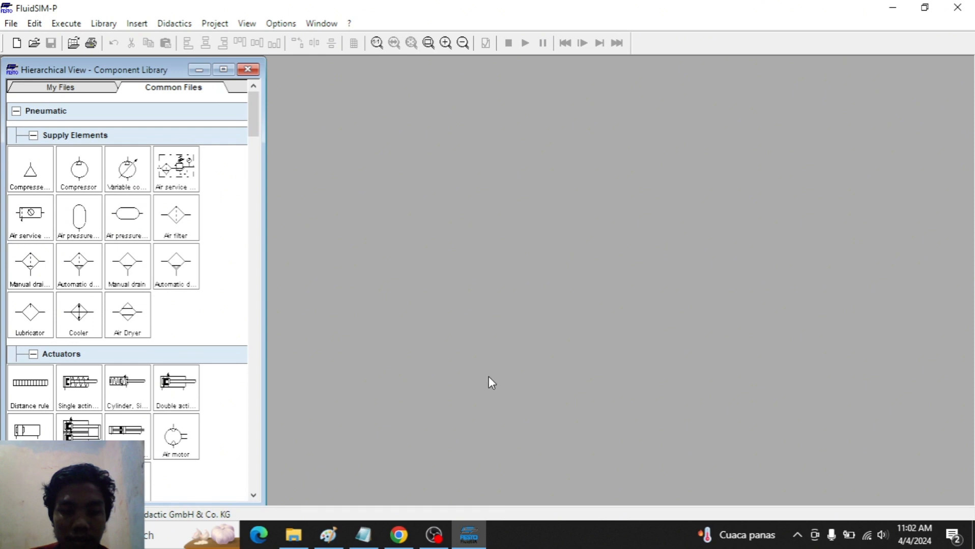
click(329, 535)
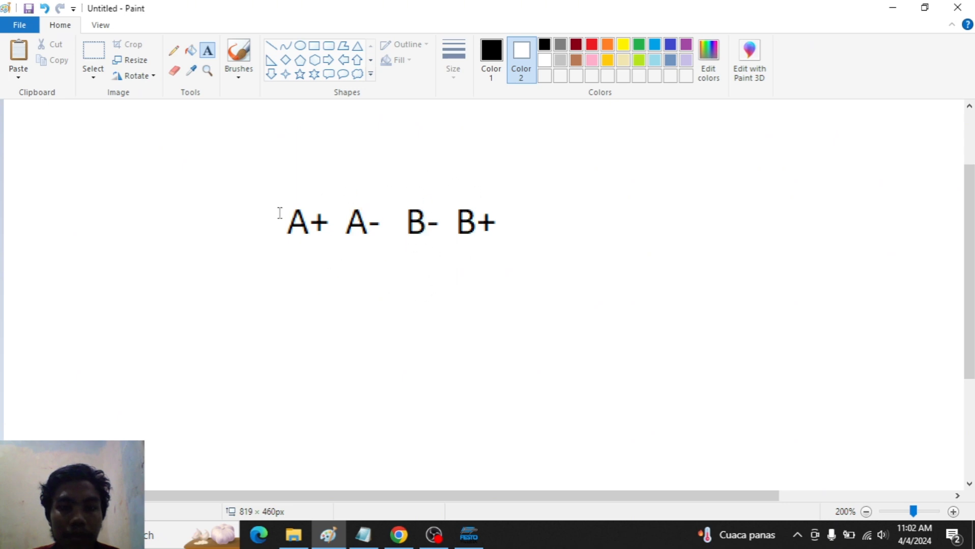
Step: Divide the sequence into three groups with freehand vertical pencil lines between A+ and A- and between B- and B+
click(174, 50)
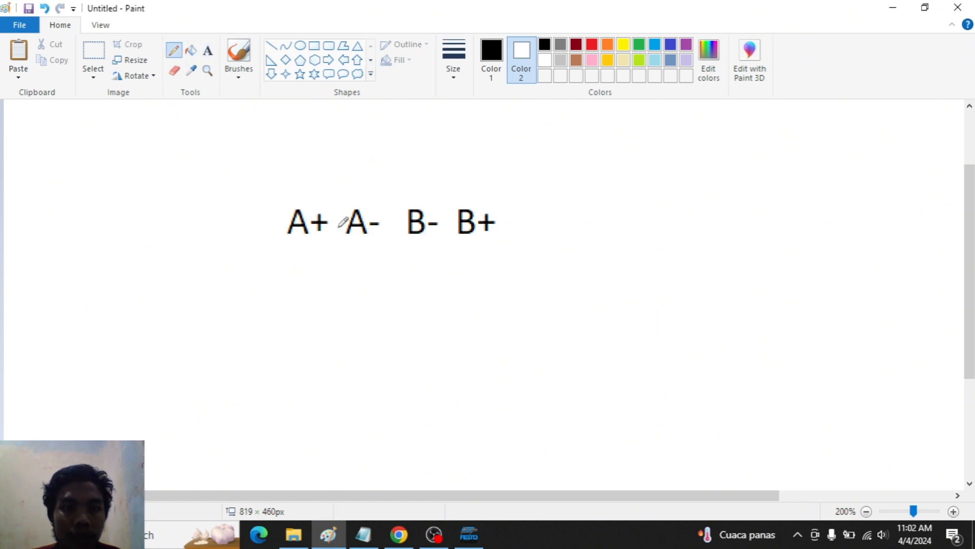
drag(334, 190, 332, 271)
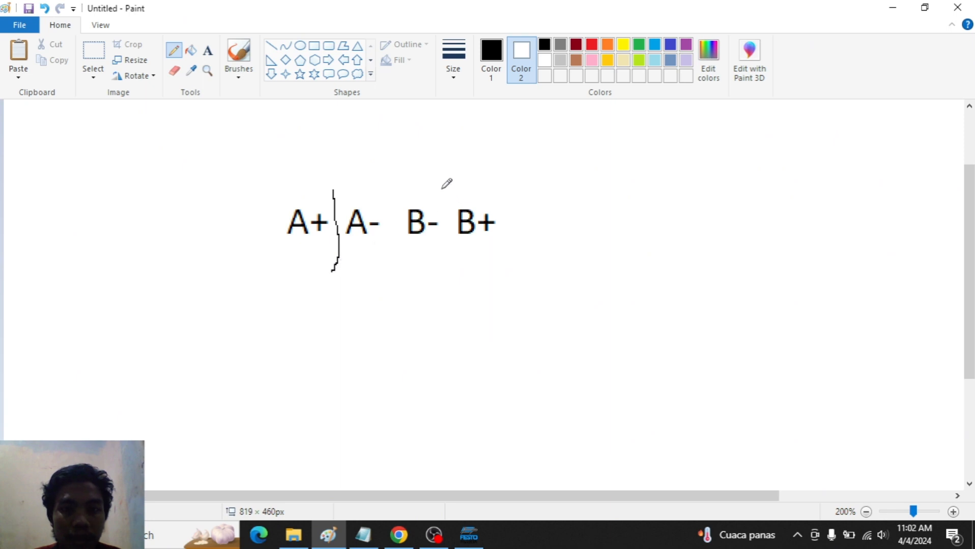
drag(446, 190, 453, 270)
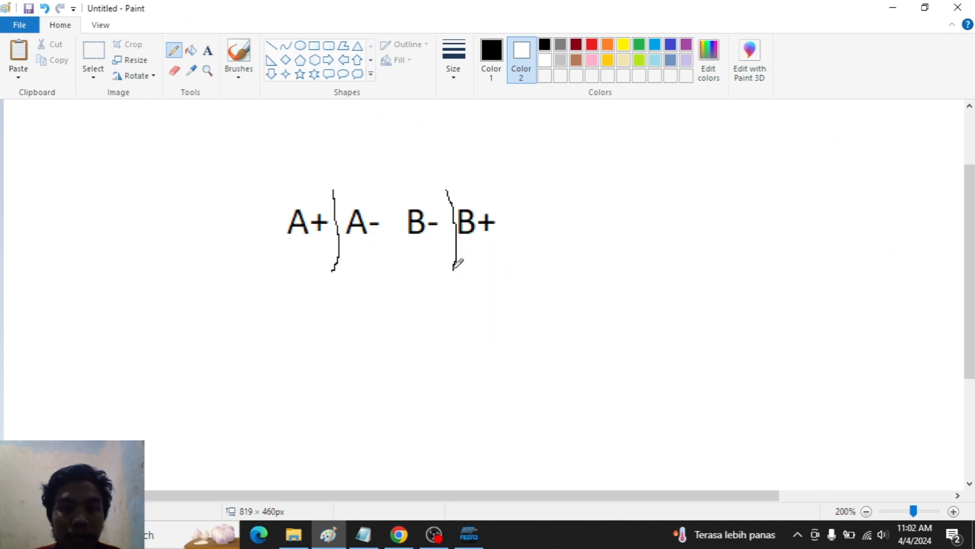
Step: Add the text label S1 below the A+ group and S2 below the A- B- group
click(213, 55)
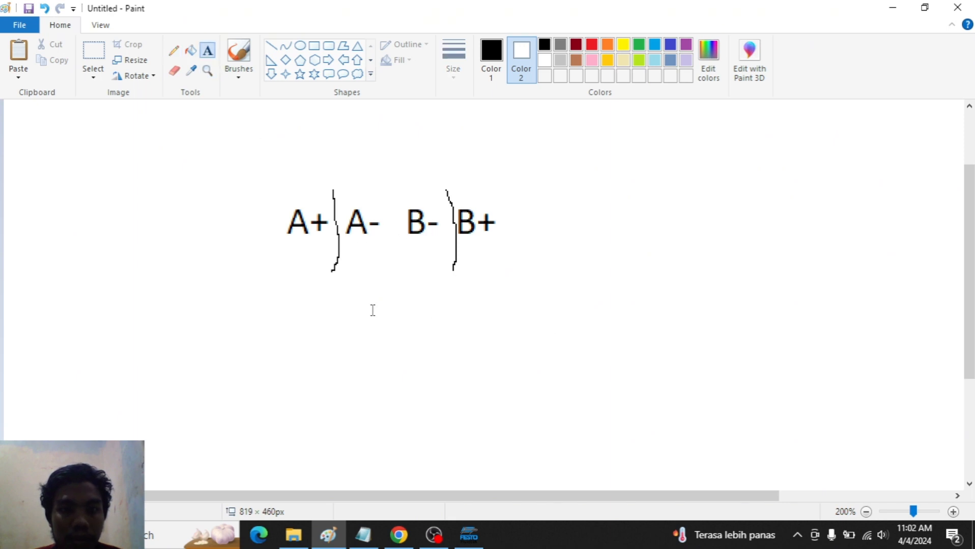
click(291, 289)
text(S1)
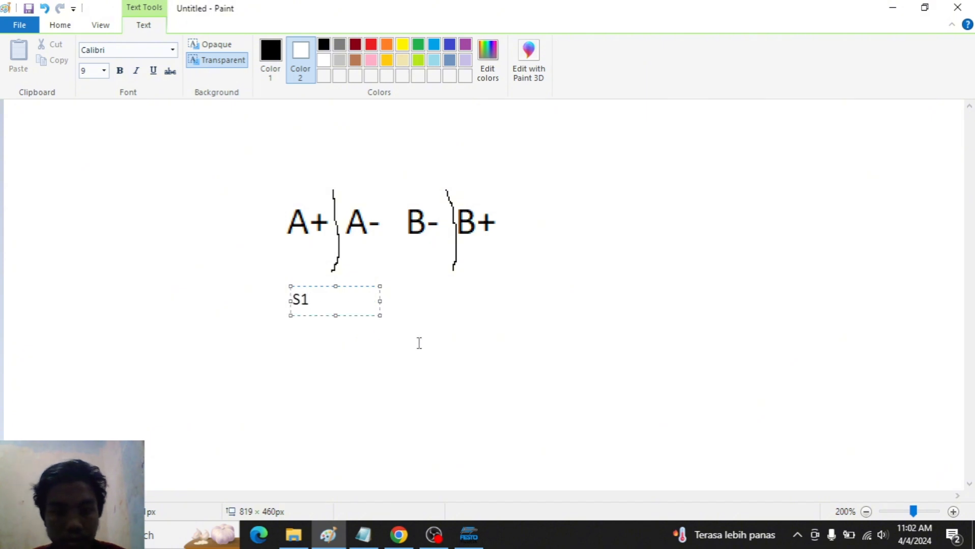
click(388, 298)
click(386, 297)
text(S2)
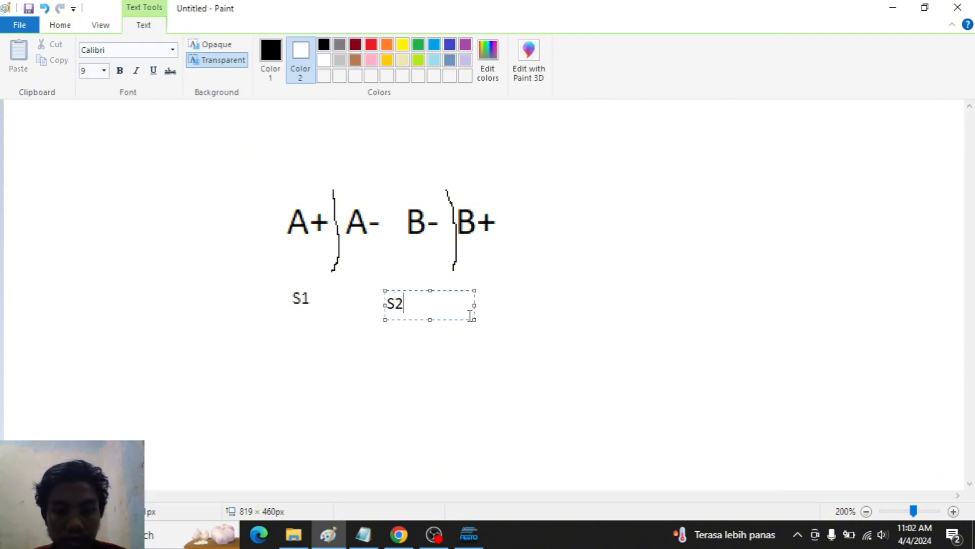
click(502, 307)
click(504, 304)
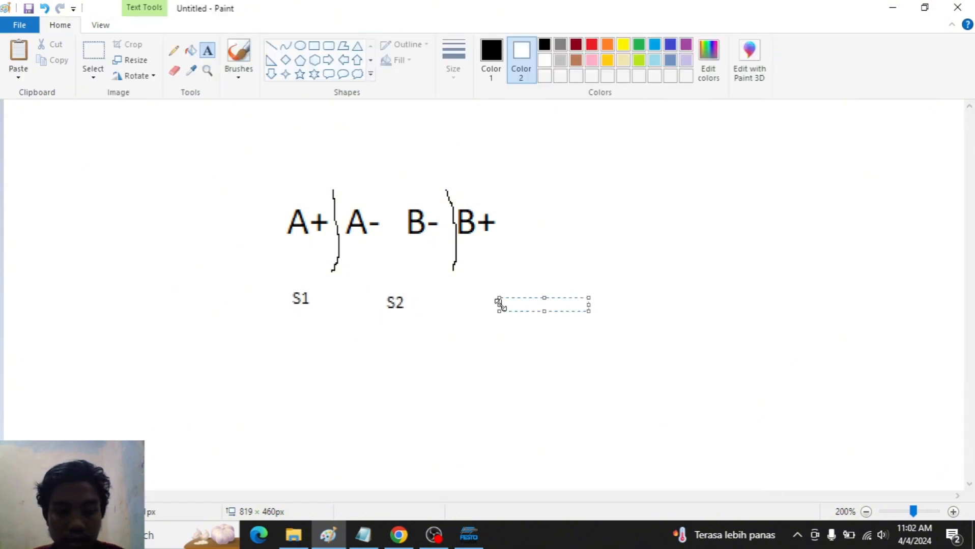
text(S3)
click(433, 262)
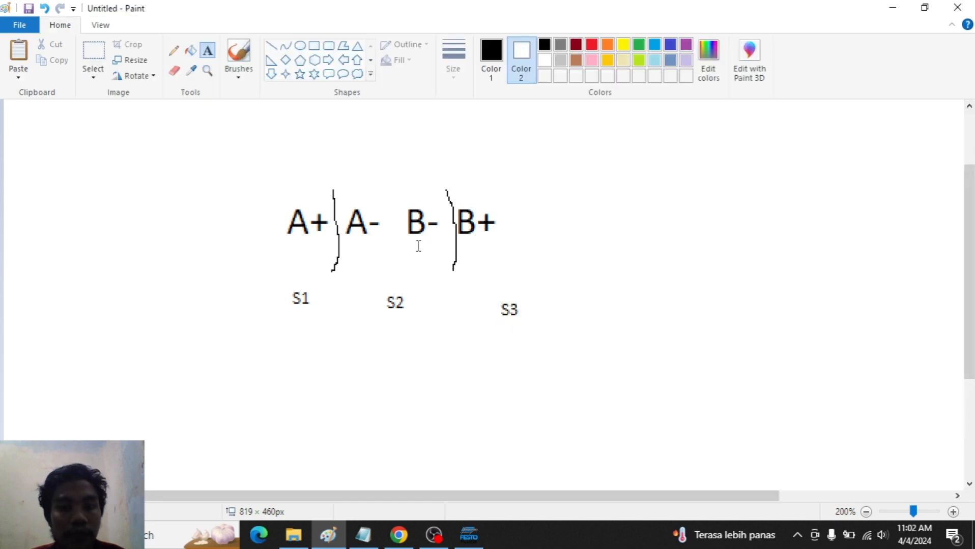
key(ctrl+z)
Step: Add the text label S3 below the B+ group, level with the S1 label
click(495, 294)
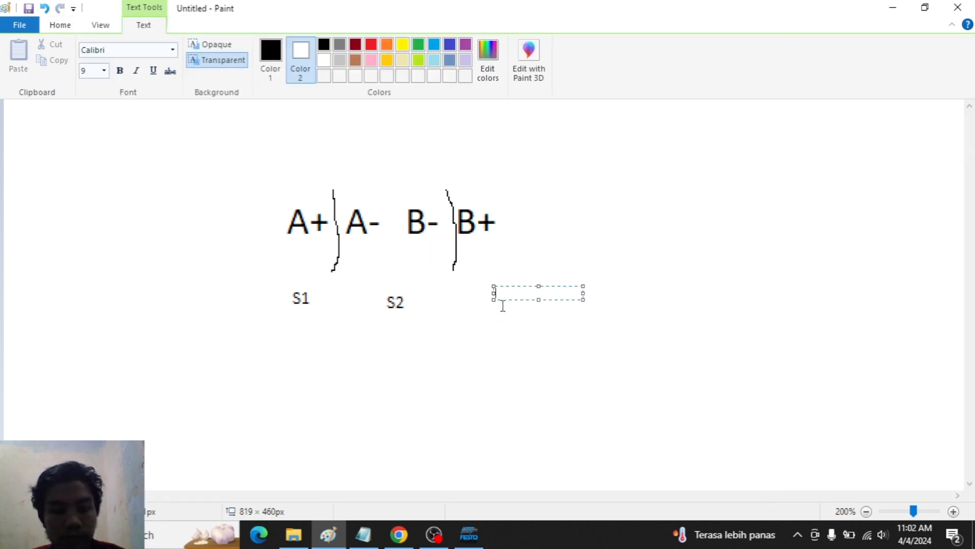
text(S3)
click(440, 199)
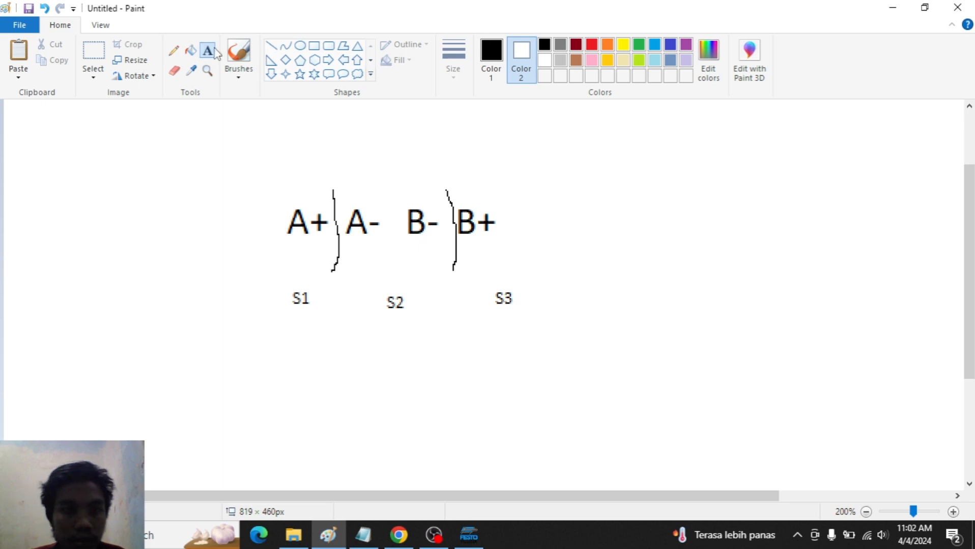
Step: Draw a curved pencil arrow above the sequence from A- to B- and label it A0
click(178, 52)
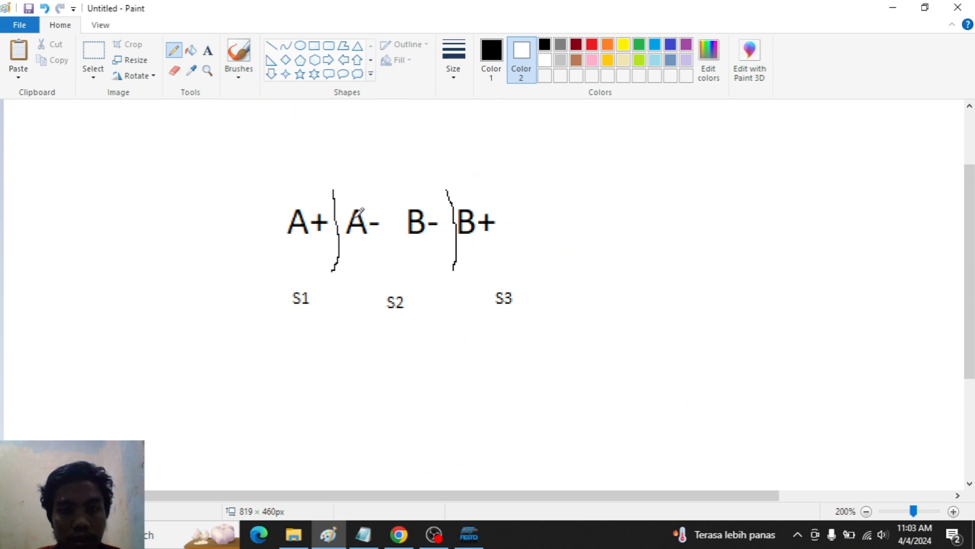
mouse_move(360, 201)
mouse_down()
mouse_move(407, 180)
mouse_move(416, 201)
mouse_up()
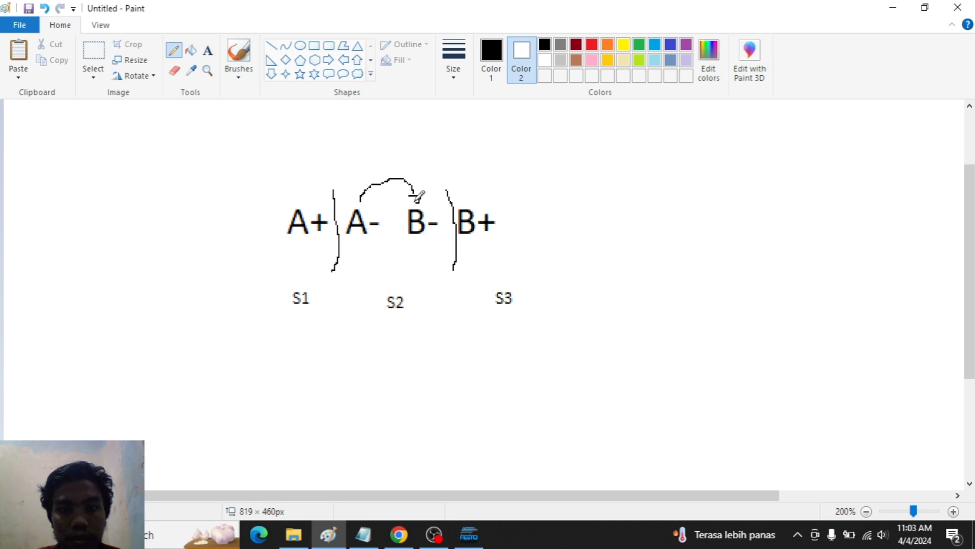
click(210, 54)
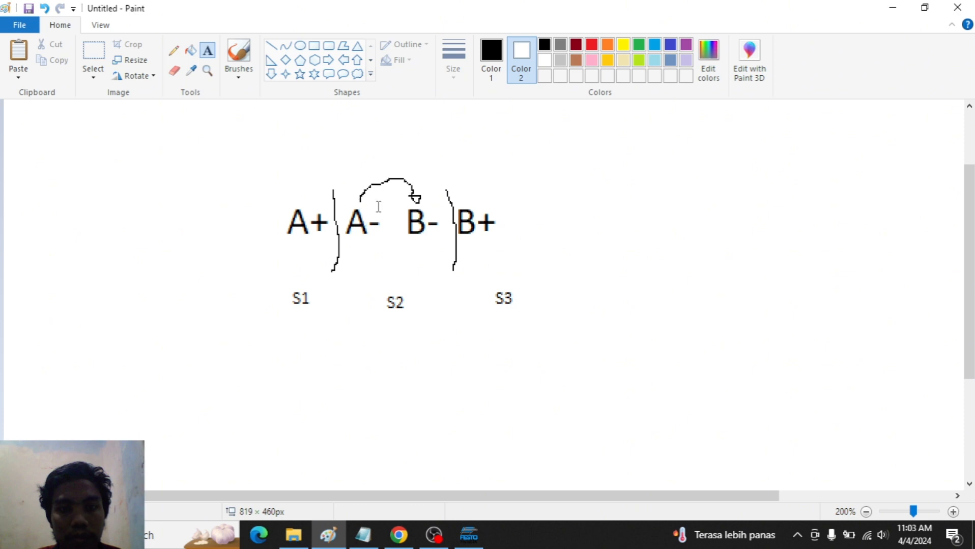
click(373, 157)
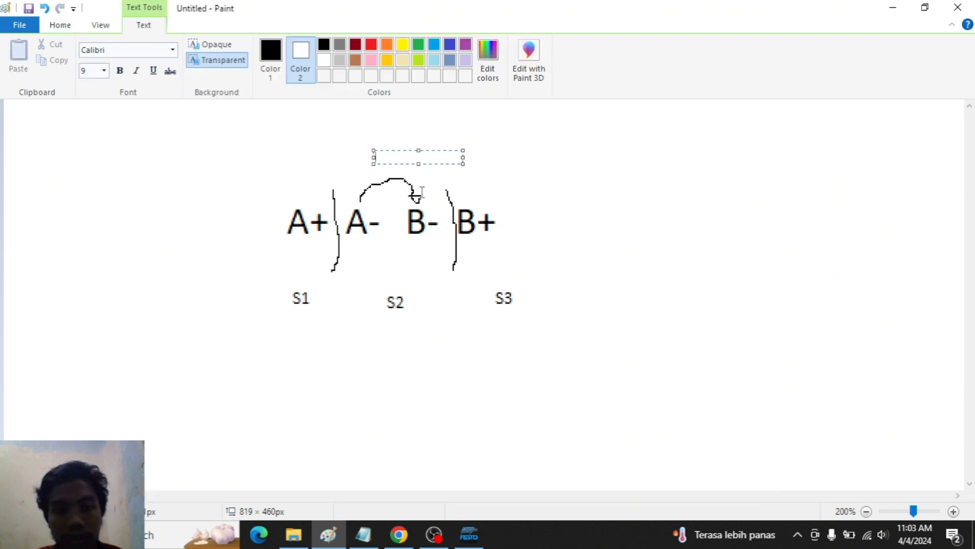
text(A)
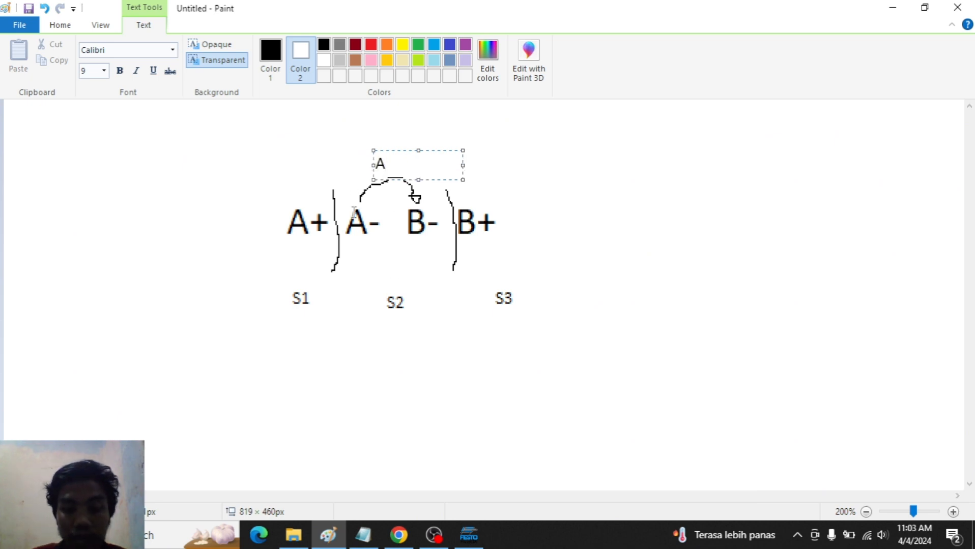
text(0)
click(393, 345)
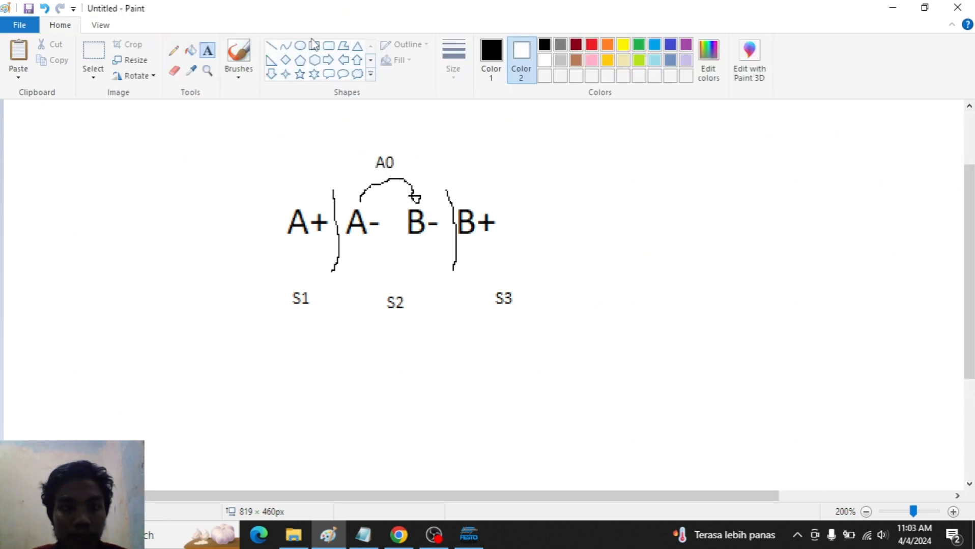
Step: Draw curved pencil arrows below the sequence from S1 to S2, from S2 to S3, and from S3 back to S1
click(173, 50)
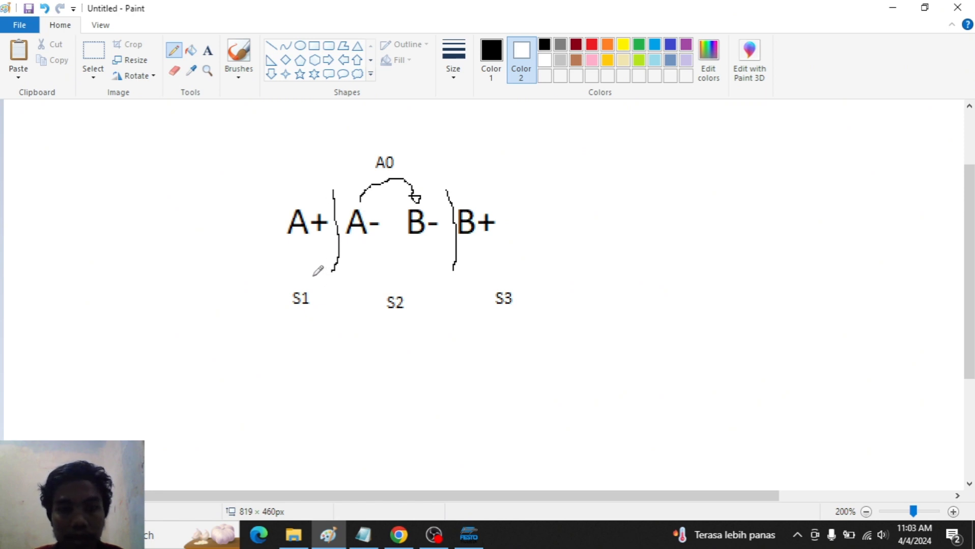
mouse_move(314, 276)
mouse_down()
mouse_move(336, 321)
mouse_move(367, 315)
mouse_move(381, 271)
mouse_move(374, 277)
mouse_move(457, 327)
mouse_move(490, 298)
mouse_move(492, 268)
mouse_move(483, 283)
mouse_up()
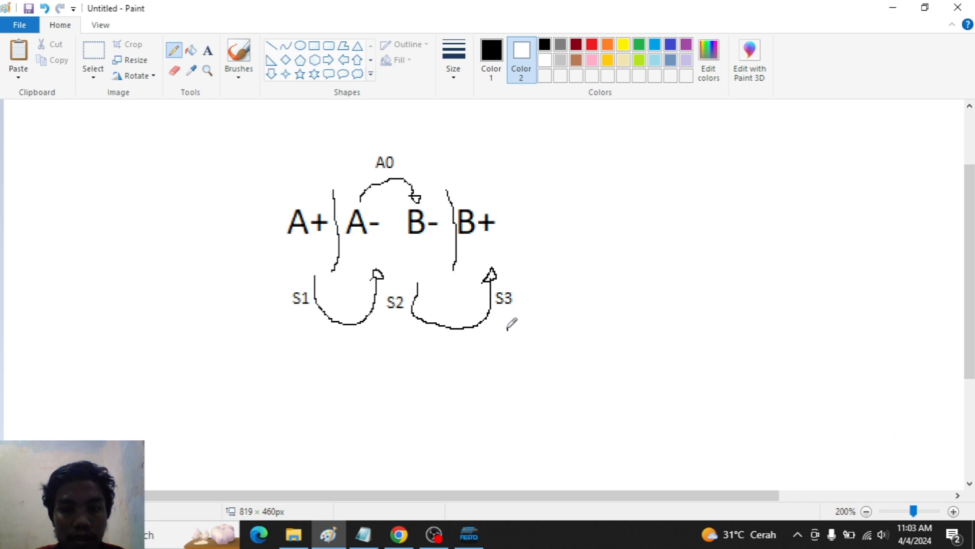
mouse_move(507, 329)
mouse_down()
mouse_move(480, 416)
mouse_move(360, 416)
mouse_move(295, 352)
mouse_move(291, 325)
mouse_move(300, 325)
mouse_move(286, 328)
mouse_up()
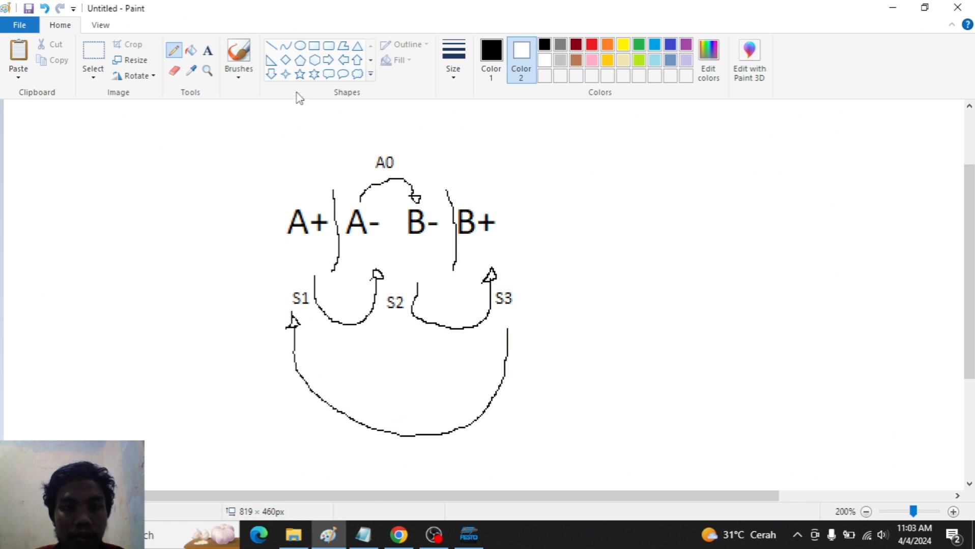
Step: Caption the three lower arrows "to S2", "to S3" and "to S1" beneath their curves
click(208, 56)
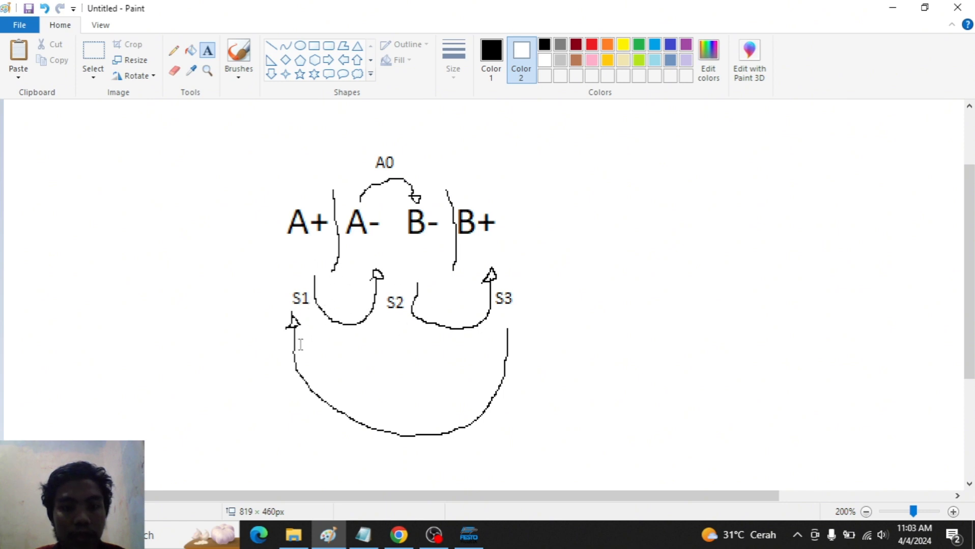
click(316, 334)
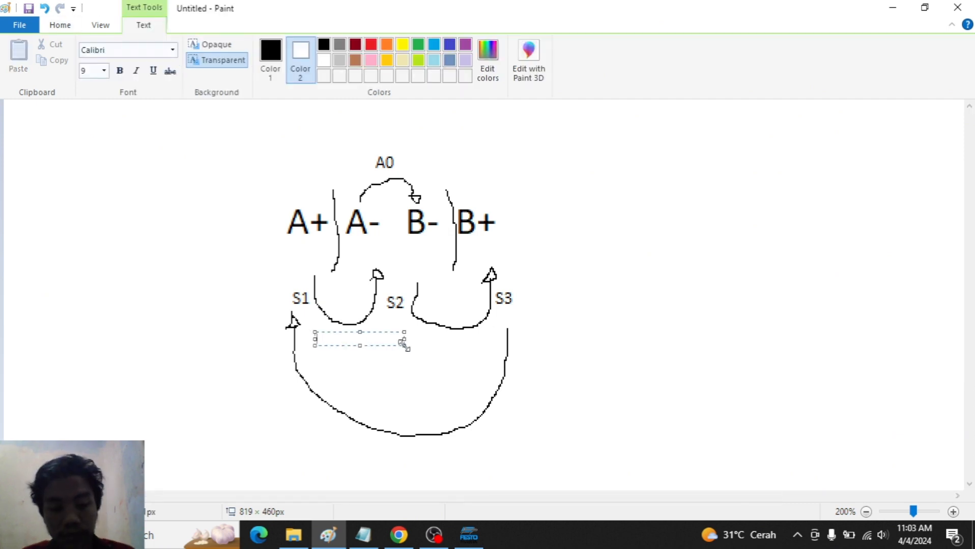
text(to S2)
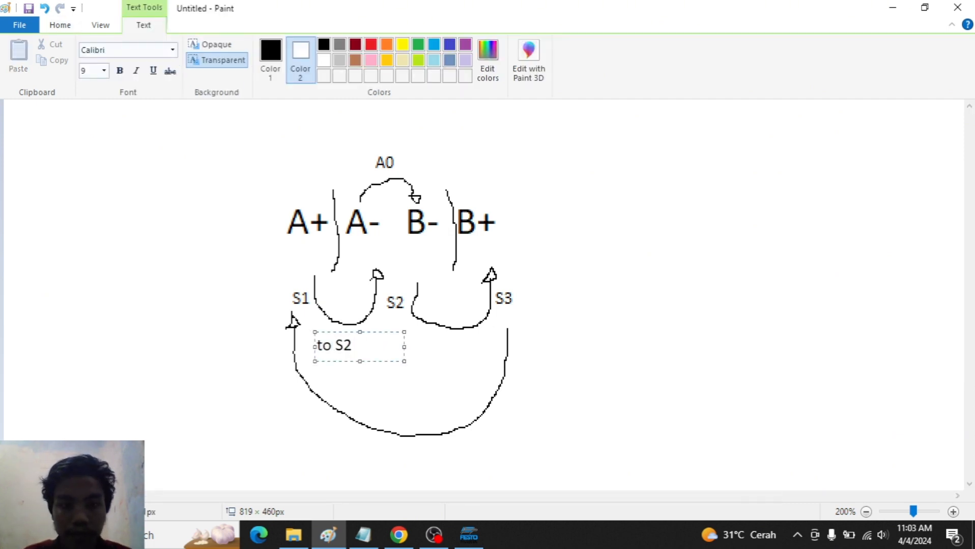
click(425, 345)
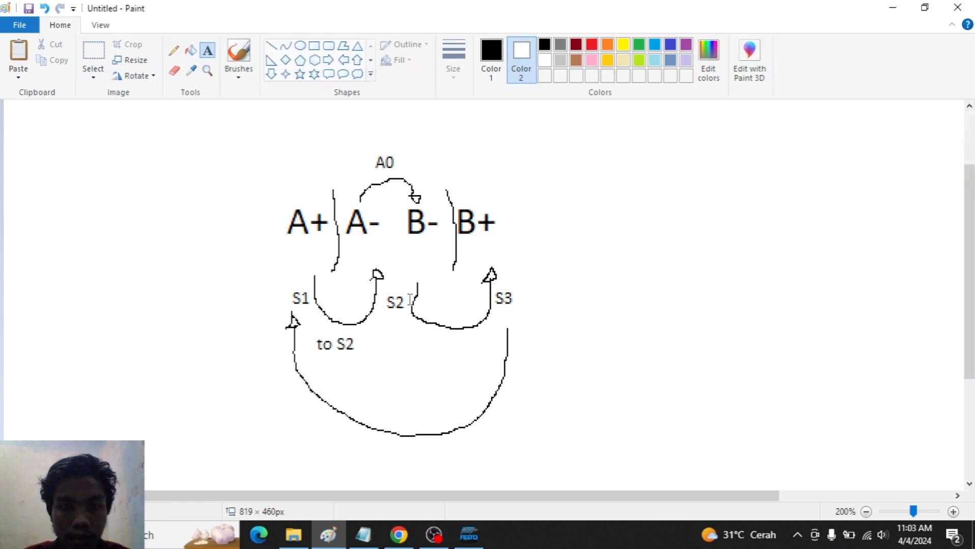
click(426, 340)
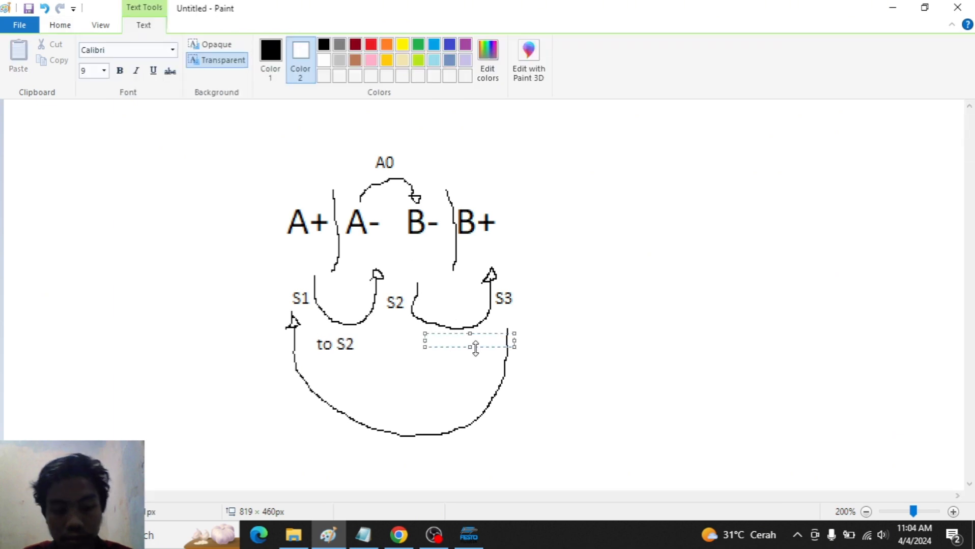
text(to S3)
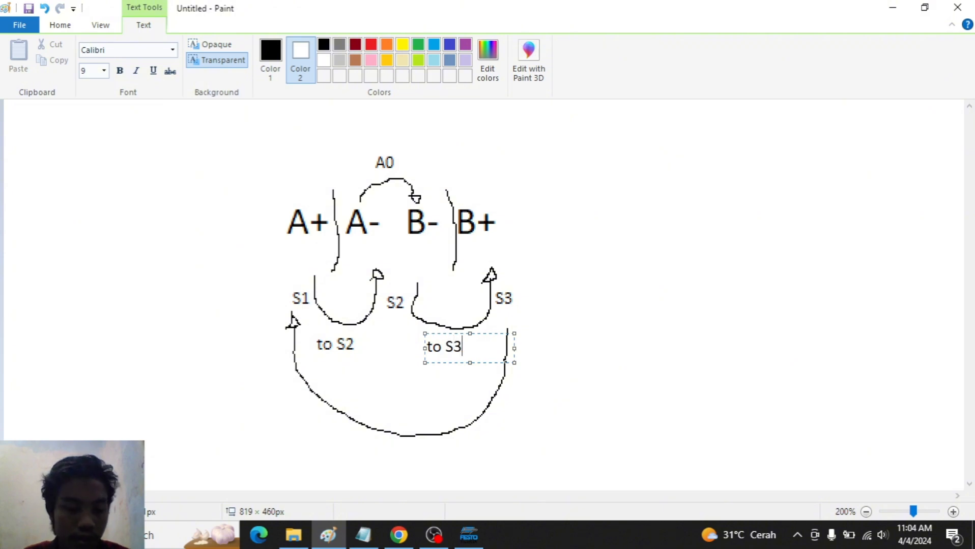
click(379, 449)
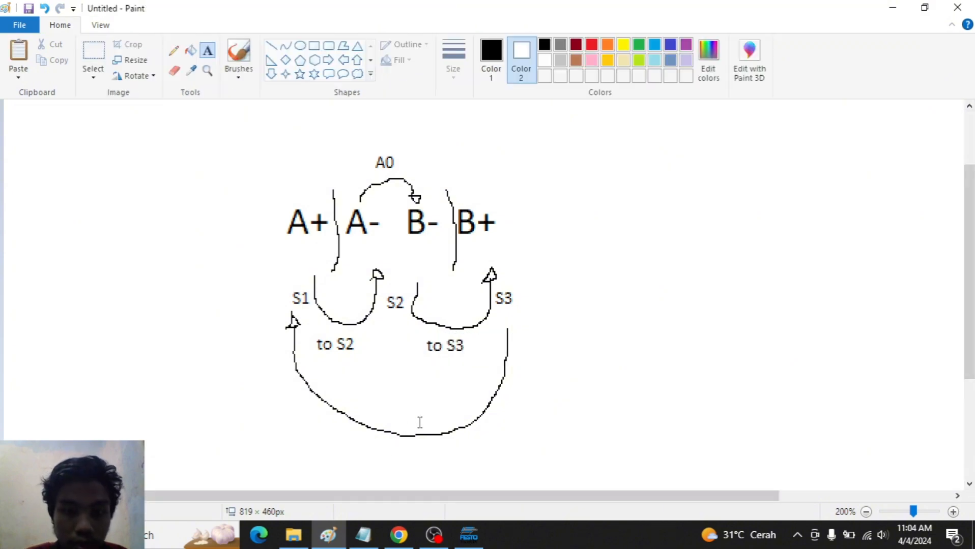
click(370, 454)
text(to S1)
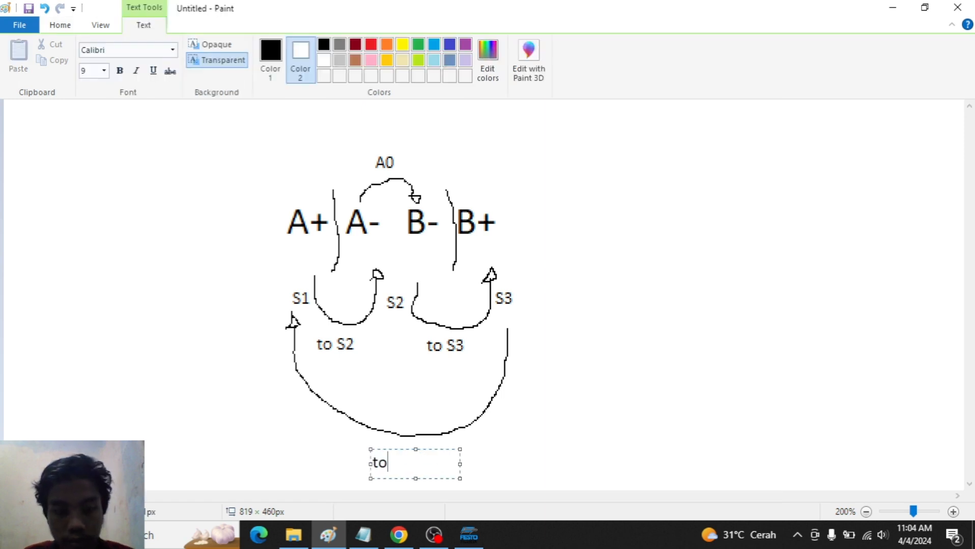
click(456, 387)
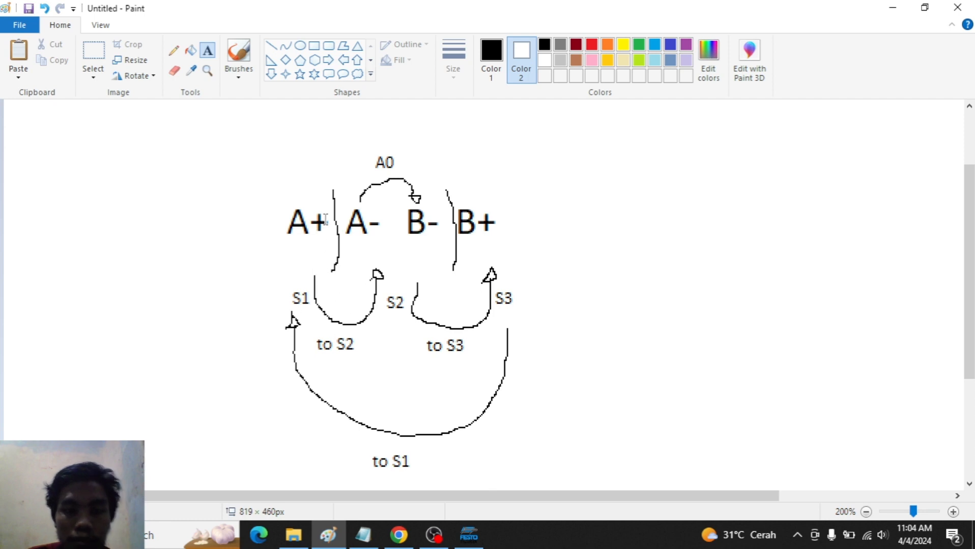
Step: Add the text label A1 inside the S1-to-S2 arrow and B0 inside the S2-to-S3 arrow
click(333, 300)
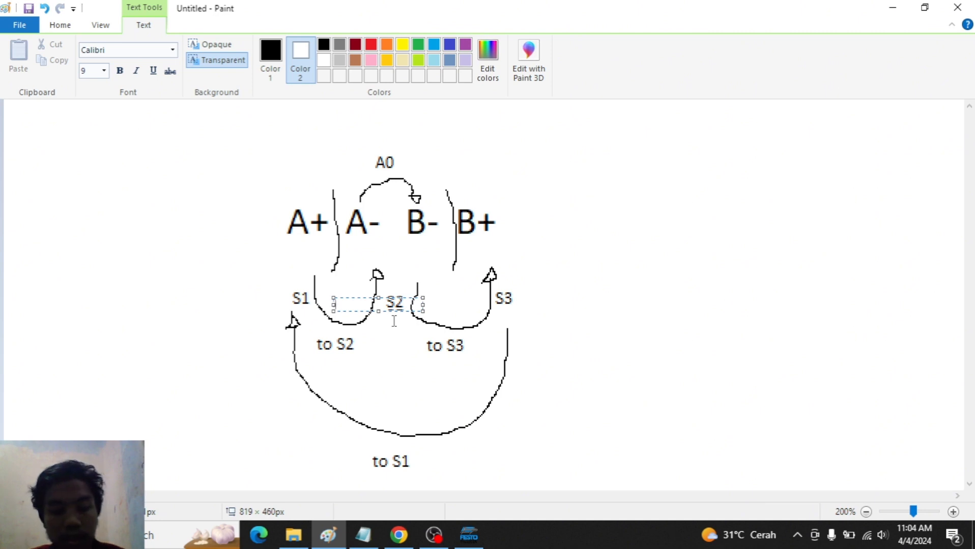
text(A1)
click(447, 351)
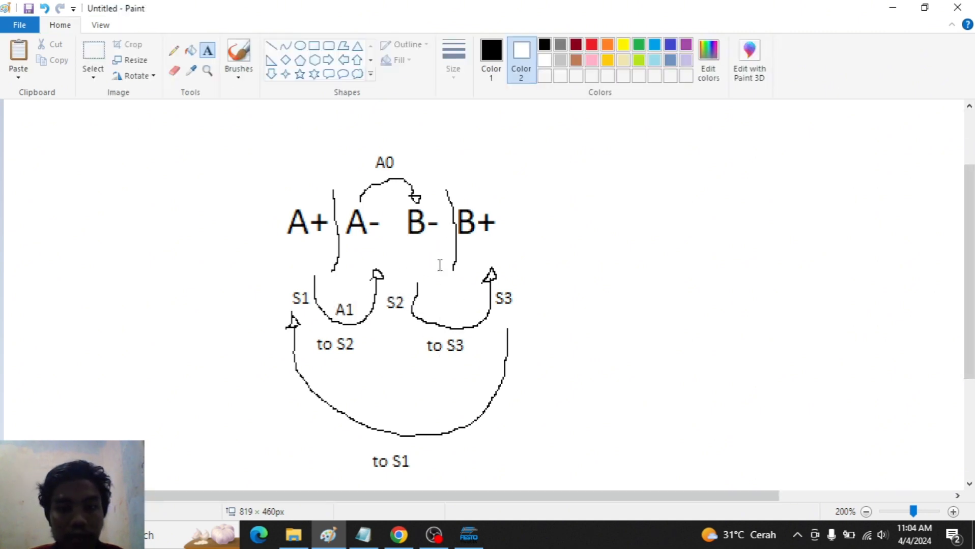
click(435, 302)
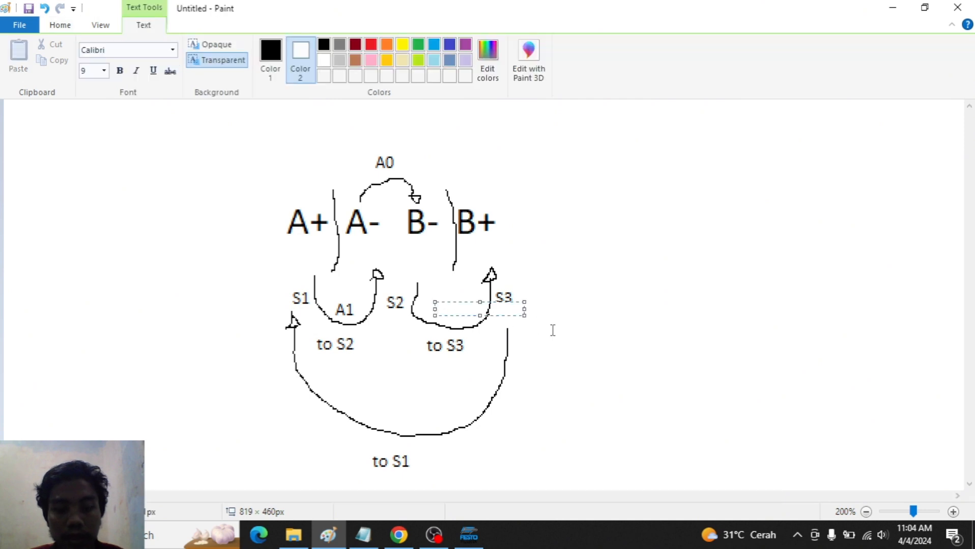
text(B0)
click(493, 411)
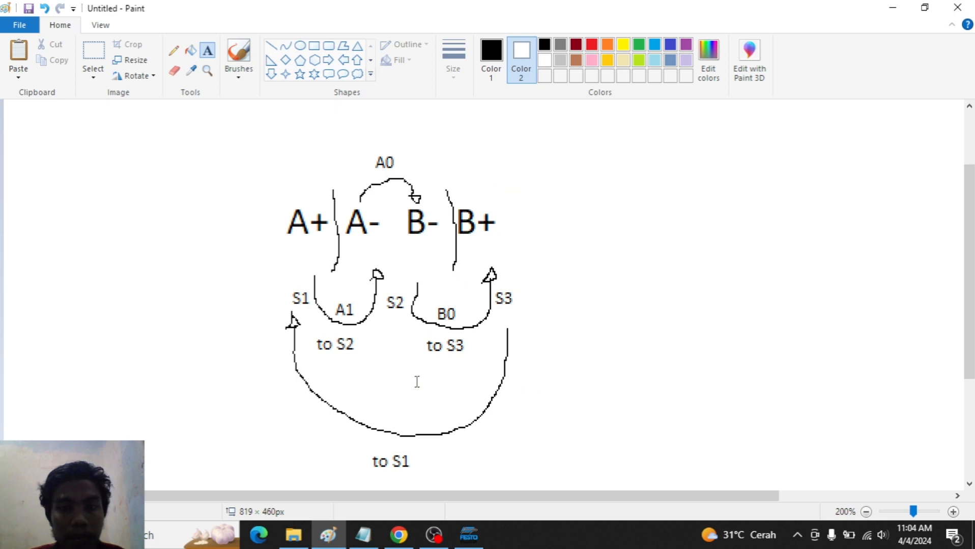
Step: Label the large S3-to-S1 return arrow "B1 + PB" just above the lowest part of its curve
click(378, 408)
text(B)
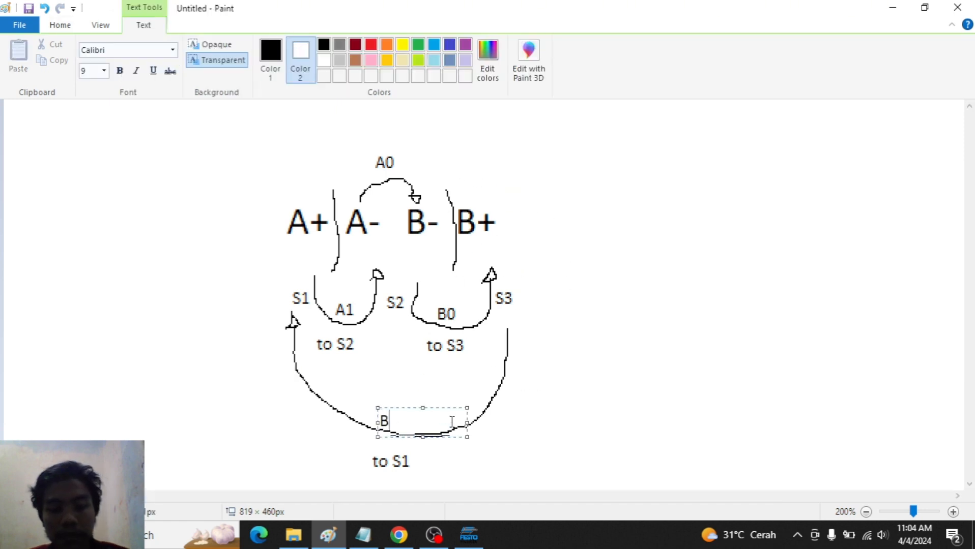
text(1 +)
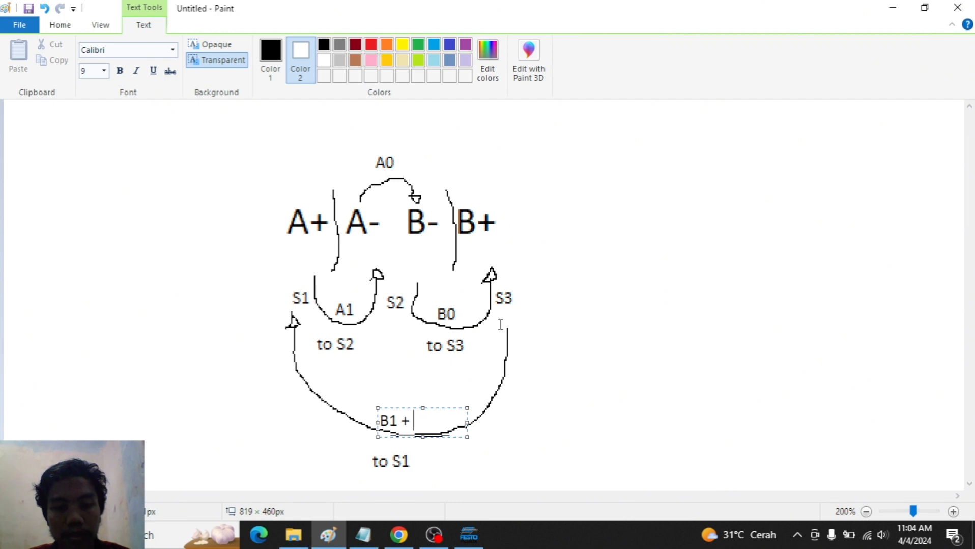
text(p)
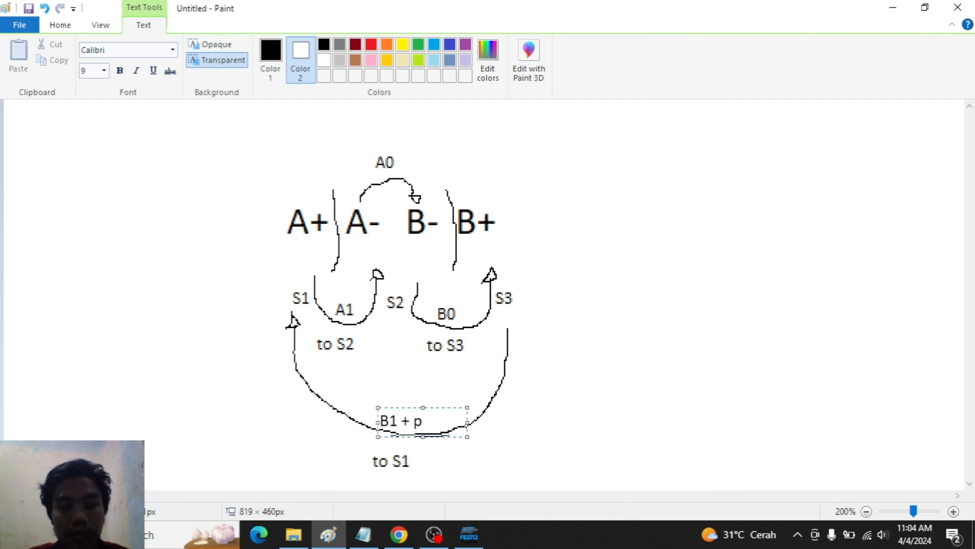
text(b)
key(BackSpace)
key(BackSpace)
text(PB)
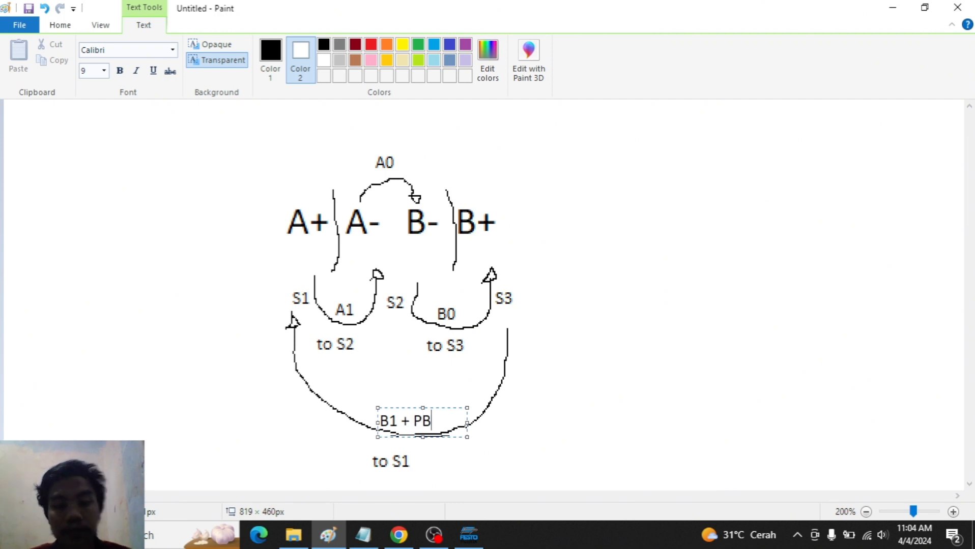
click(652, 259)
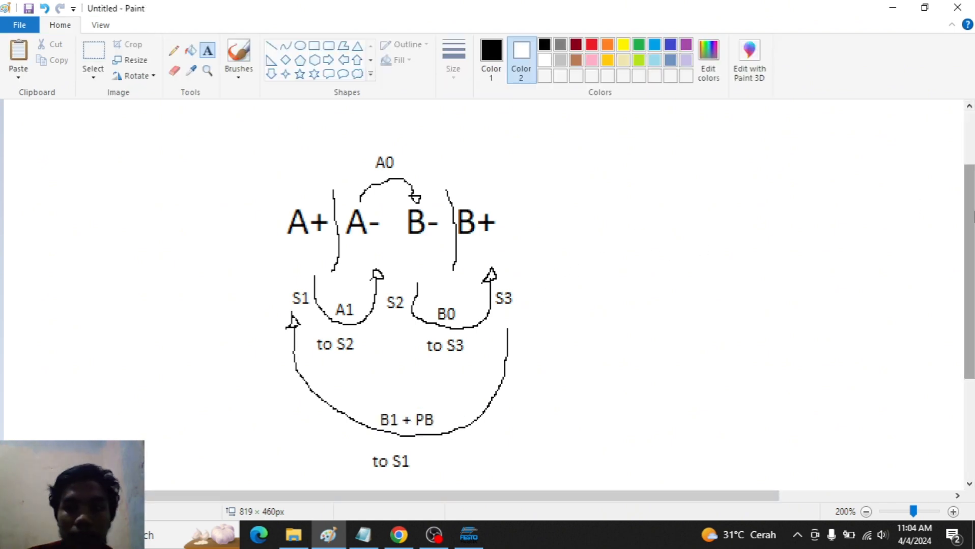
drag(973, 216, 973, 222)
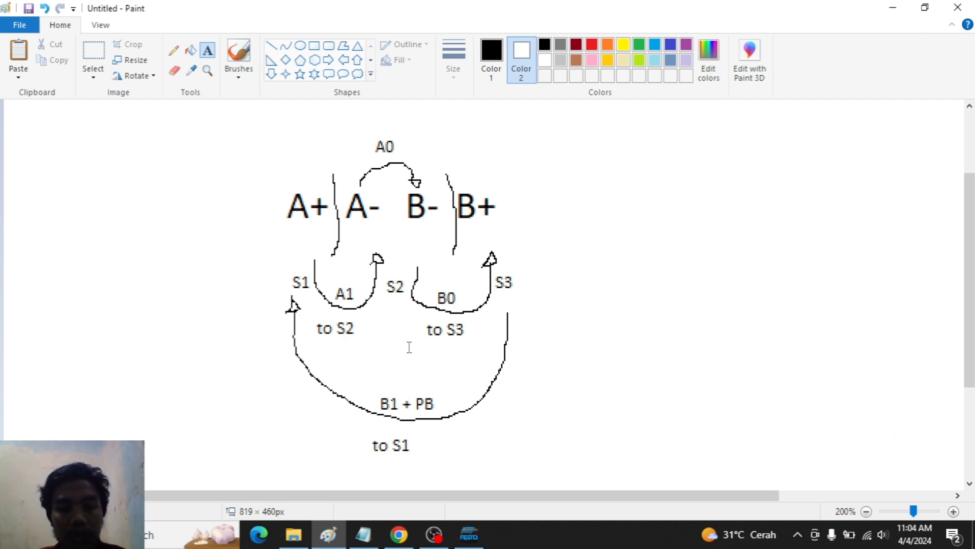
Step: Switch to FluidSIM-P, create a new circuit file and place a double acting cylinder in its upper area
click(469, 536)
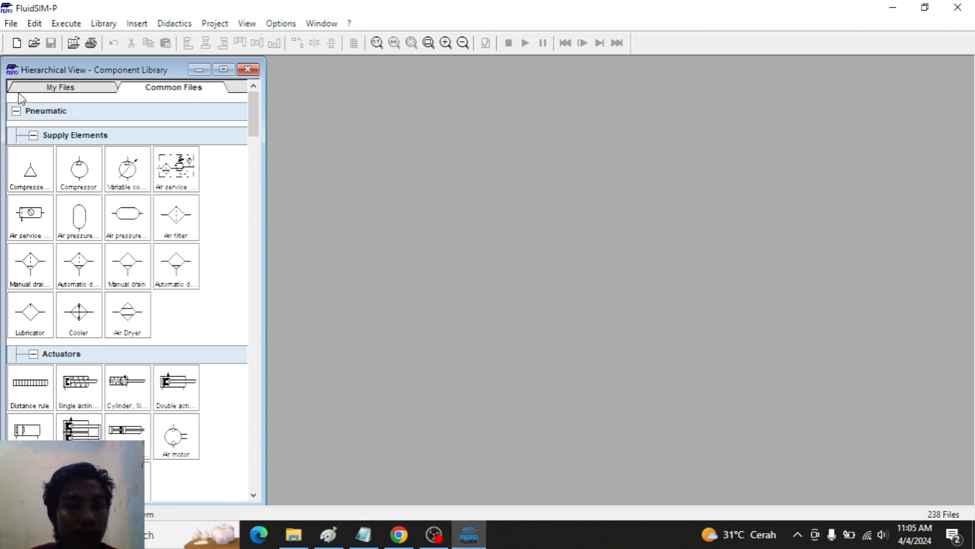
click(16, 43)
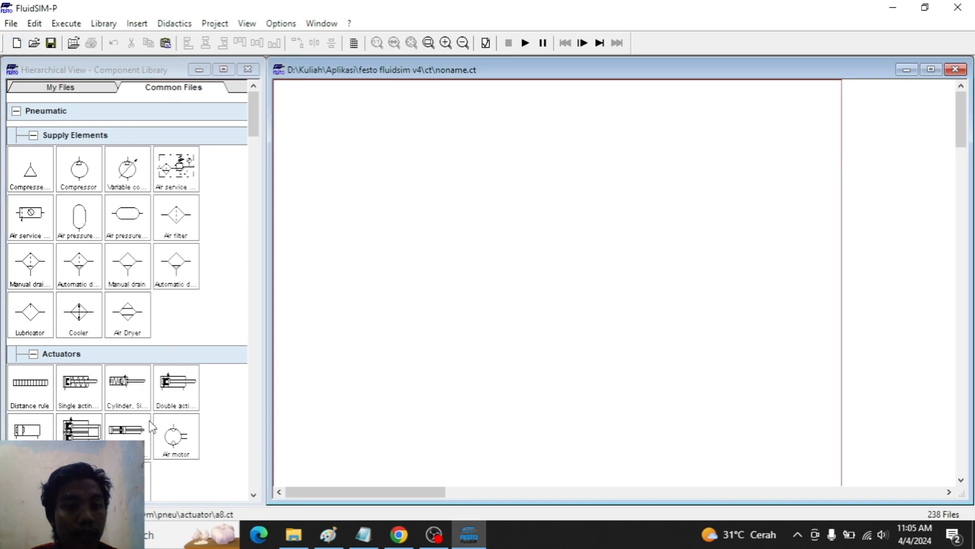
drag(183, 395, 441, 213)
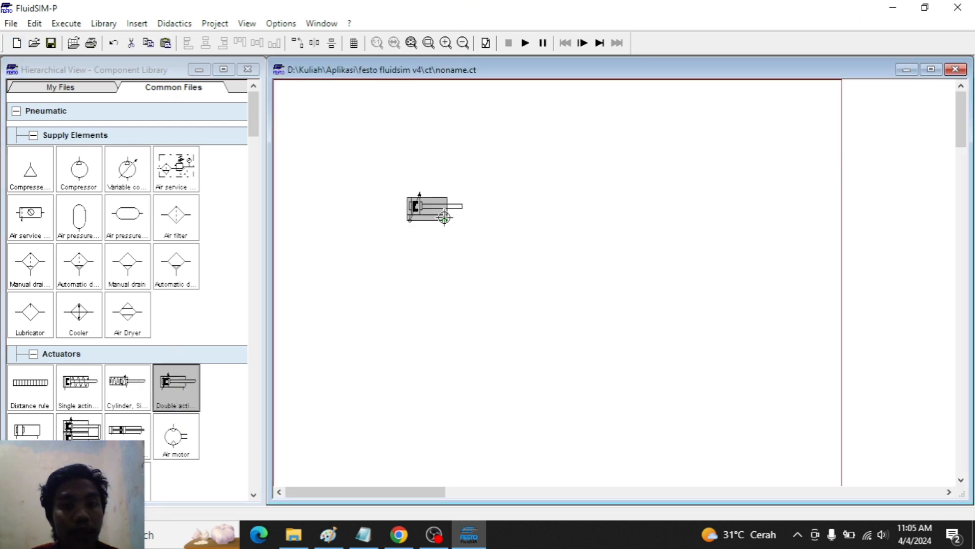
Step: Configure the double acting cylinder without adjustable cushioning and without sensing
double_click(430, 215)
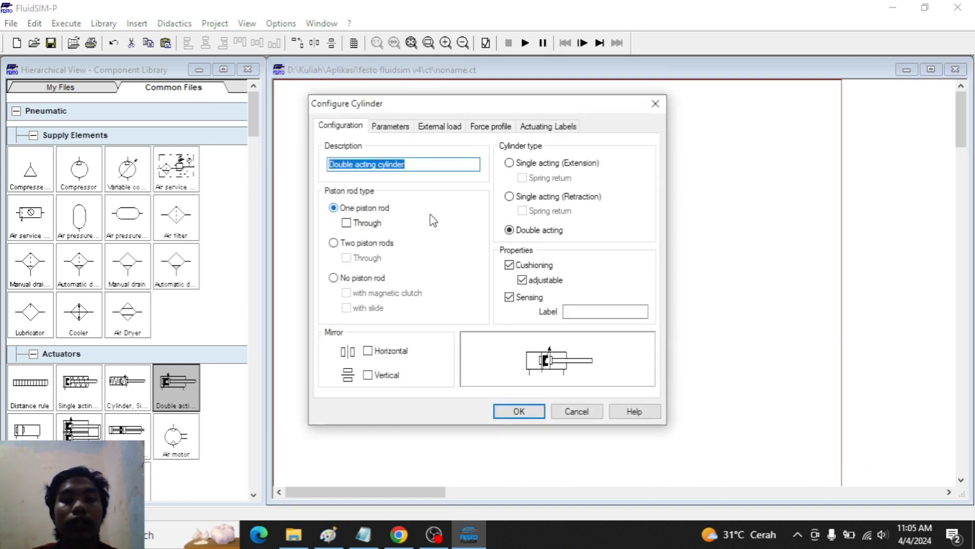
click(522, 280)
click(509, 297)
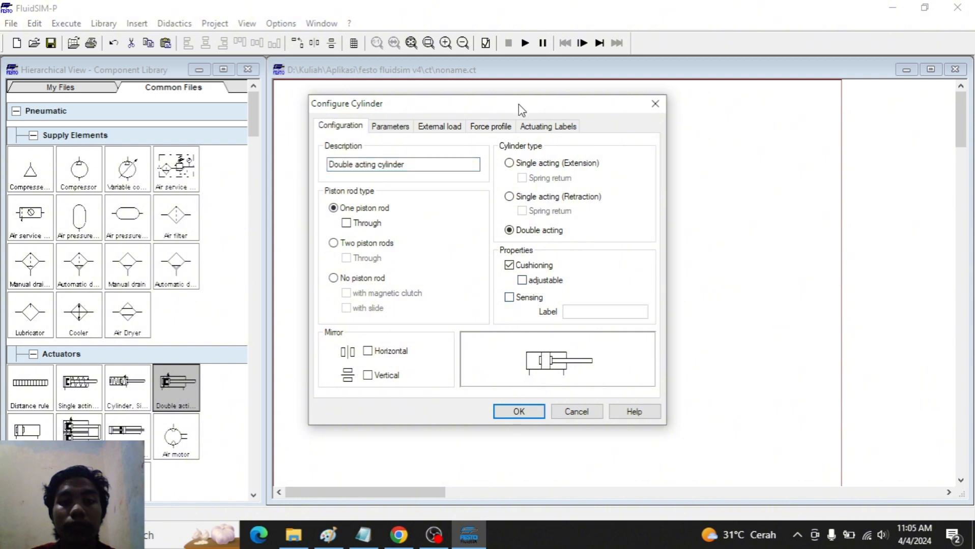
Step: Assign the cylinder the actuating labels a0 from 0 to 0 mm and a1 from 100 to 100 mm
click(544, 127)
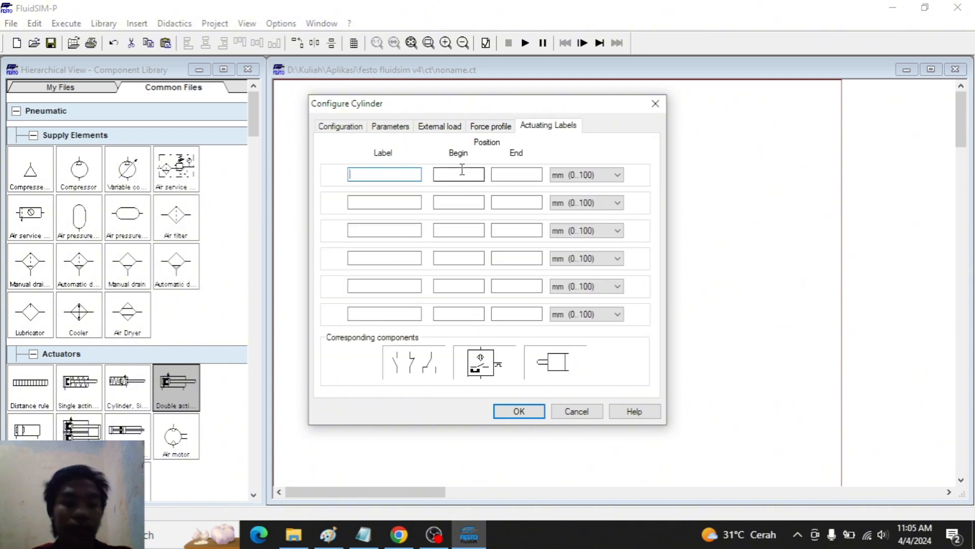
text(a0)
key(Tab)
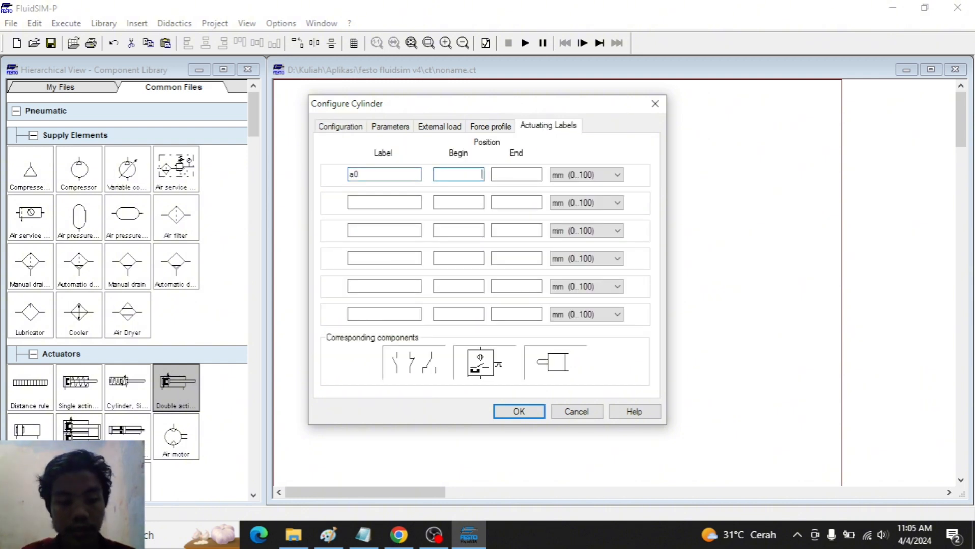
text(0)
key(Tab)
text(0)
key(Tab)
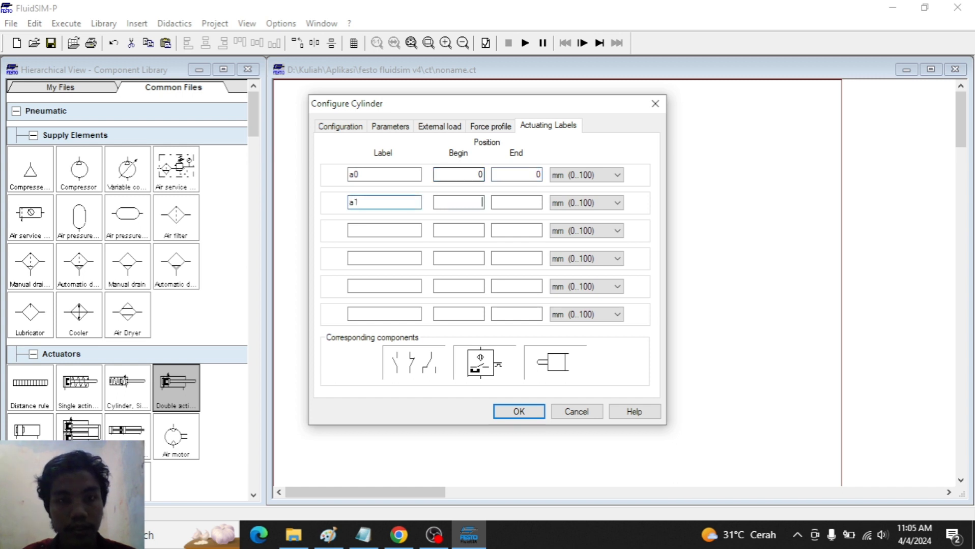
text(100)
key(Tab)
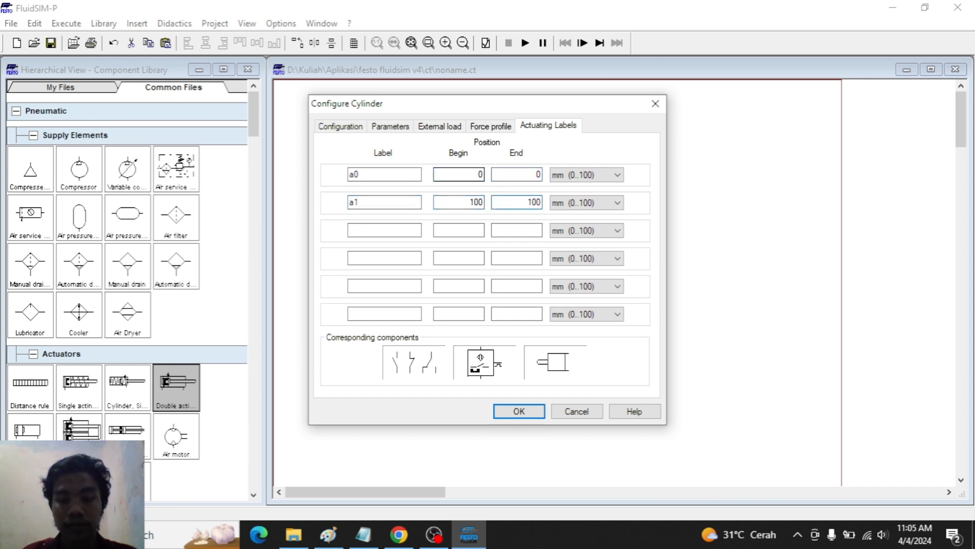
key(Return)
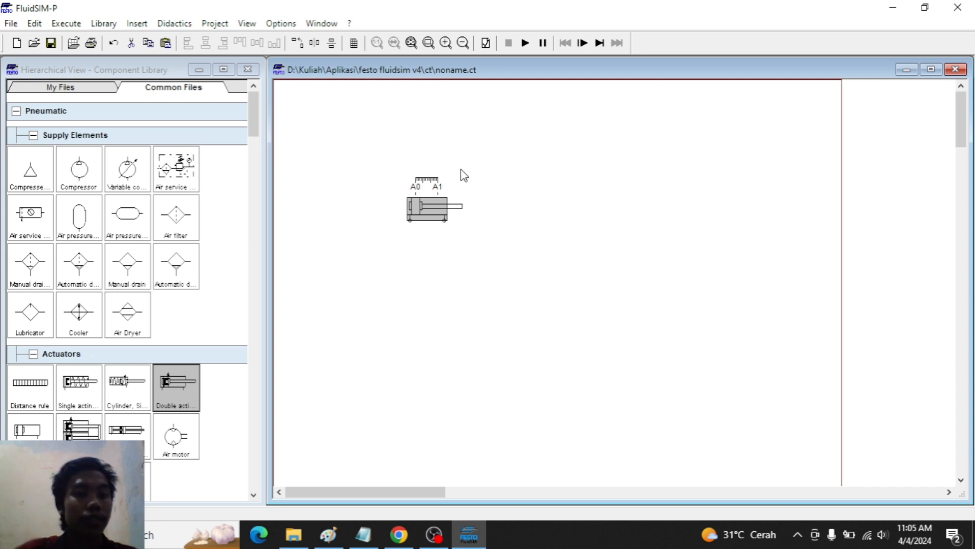
Step: Place a compressed air supply well below the cylinder and move the cylinder higher on the sheet
drag(29, 170, 422, 255)
drag(423, 210, 422, 158)
click(414, 249)
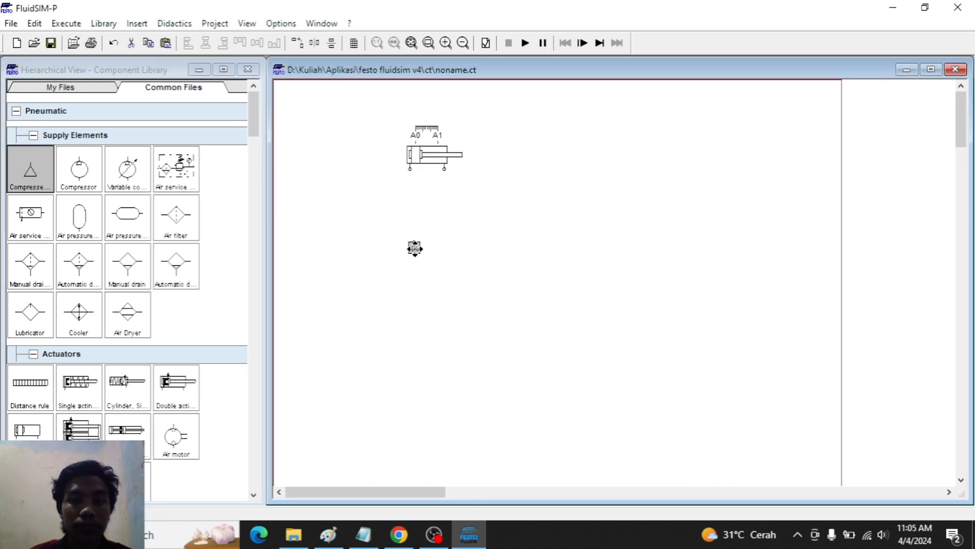
drag(415, 249, 414, 333)
Step: Place a 5/n way valve between the cylinder and air supply, with solenoid actuation on both sides
scroll(203, 346, down, 5)
drag(185, 447, 448, 228)
double_click(441, 231)
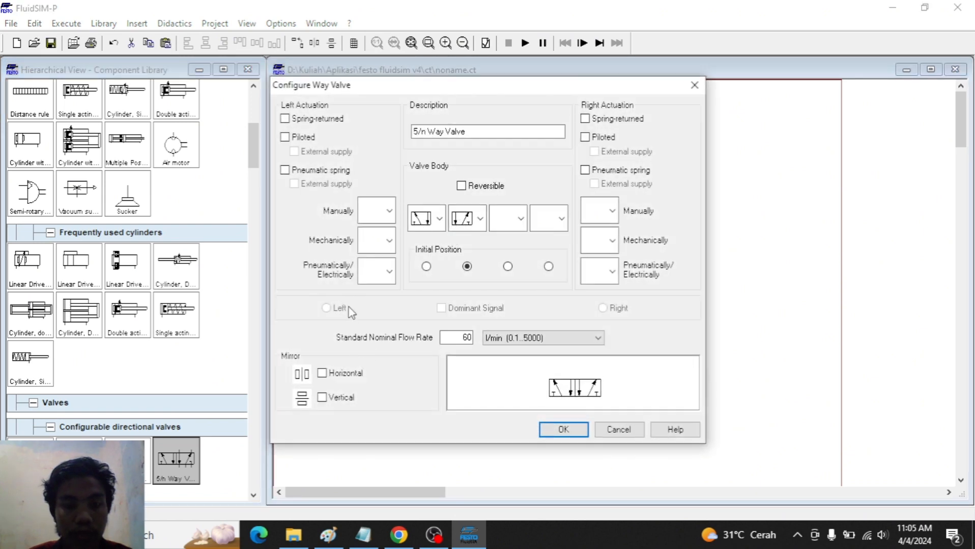
scroll(378, 266, down, 2)
scroll(590, 272, down, 1)
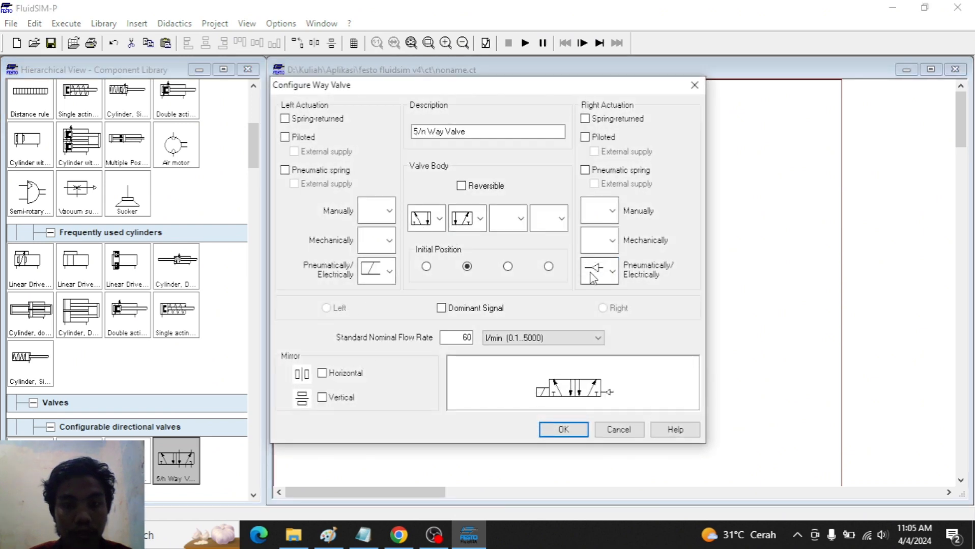
key(Return)
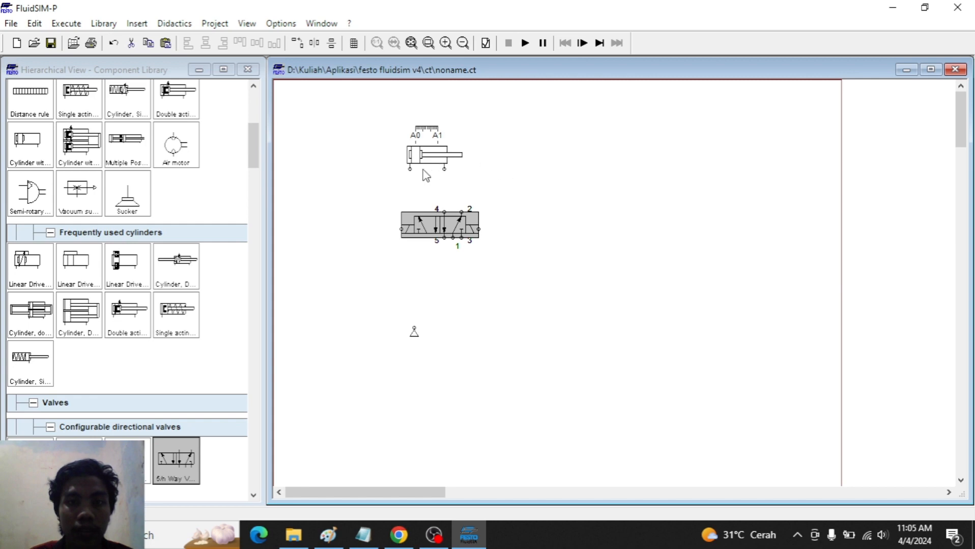
Step: Move the cylinder body toward the sheet's upper edge and shift the 5/n way valve beneath it
drag(424, 156, 402, 113)
click(436, 219)
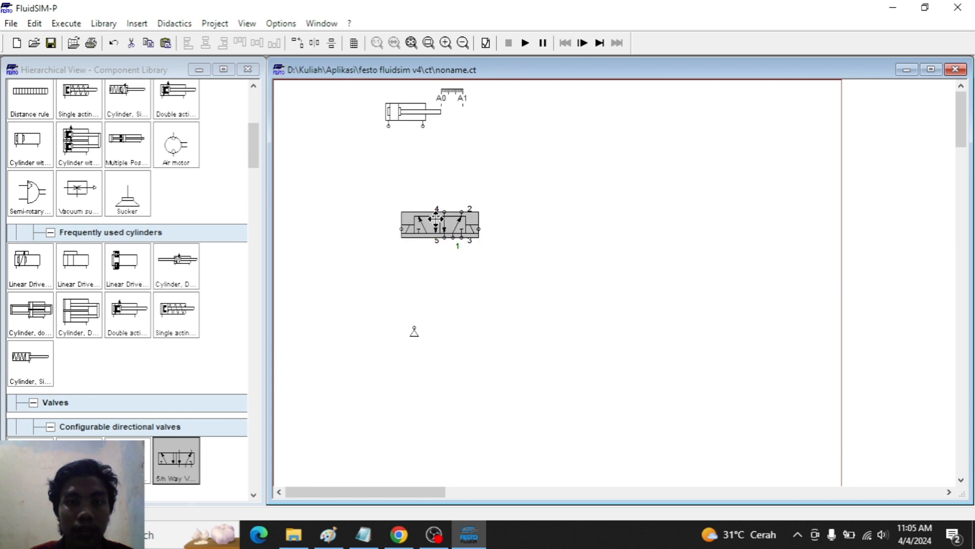
drag(436, 219, 393, 237)
Step: Place a one-way flow control valve below the cylinder's left port, rotate it upright and set its opening level to 25%
scroll(173, 346, down, 9)
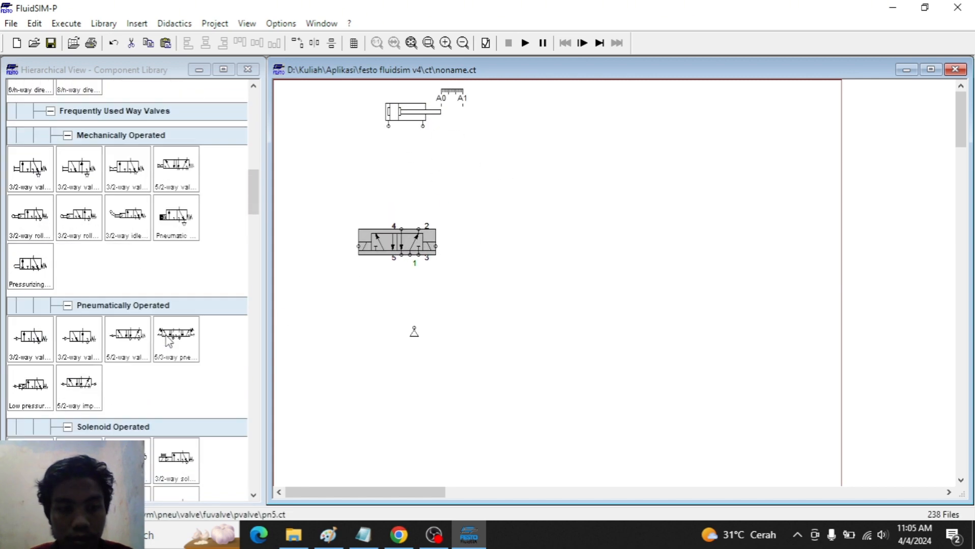
scroll(175, 401, down, 4)
drag(171, 419, 387, 160)
click(297, 43)
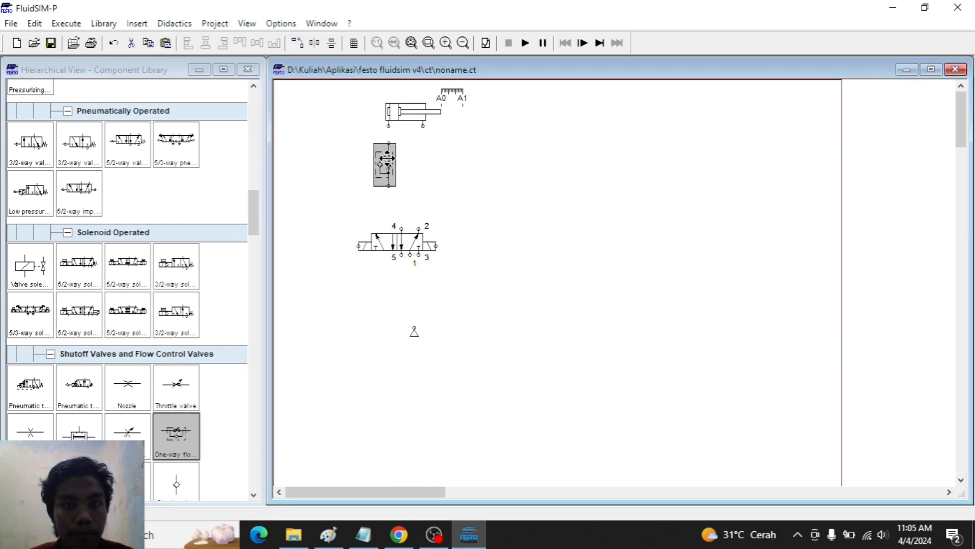
double_click(387, 159)
text(25)
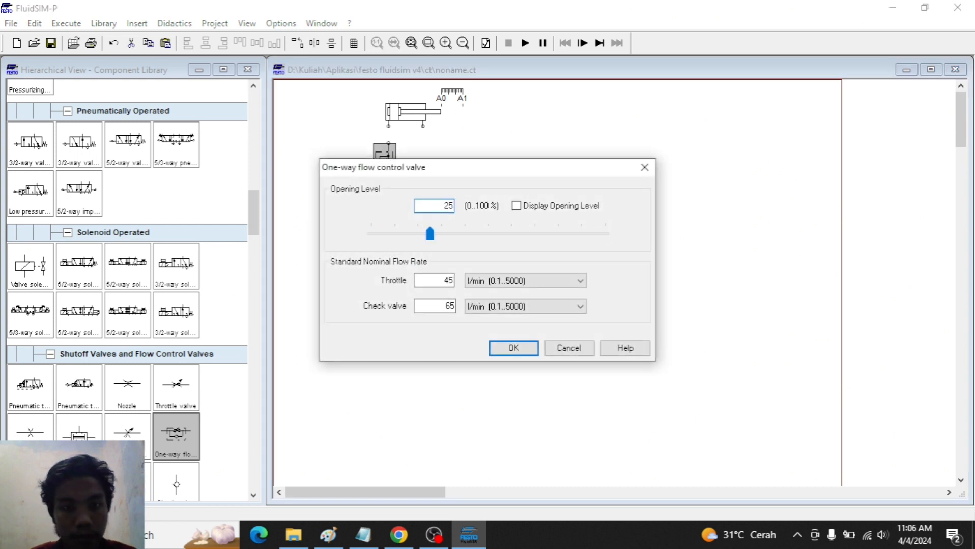
key(Return)
Step: Duplicate the one-way flow control valve and place the copy beneath the cylinder's right port
key(ctrl+c)
key(ctrl+v)
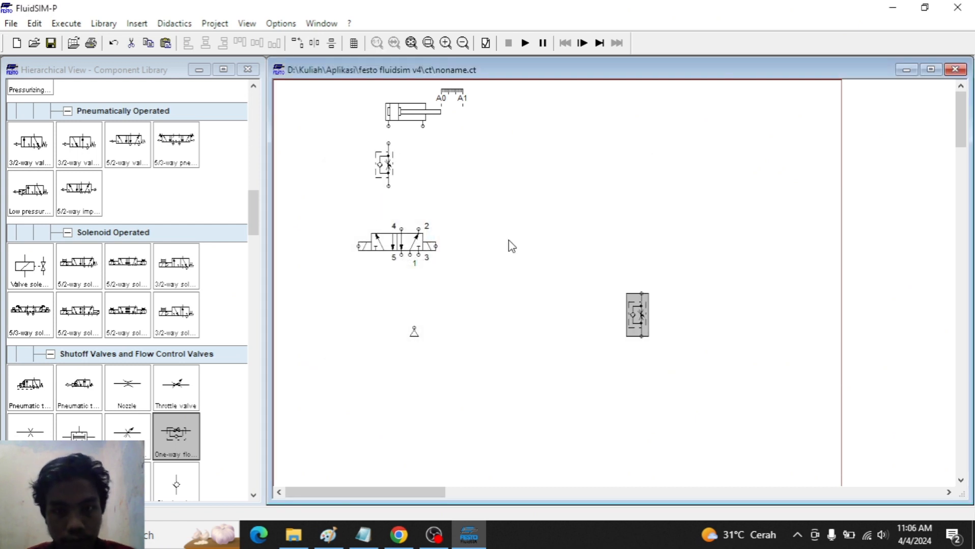
drag(640, 312, 425, 168)
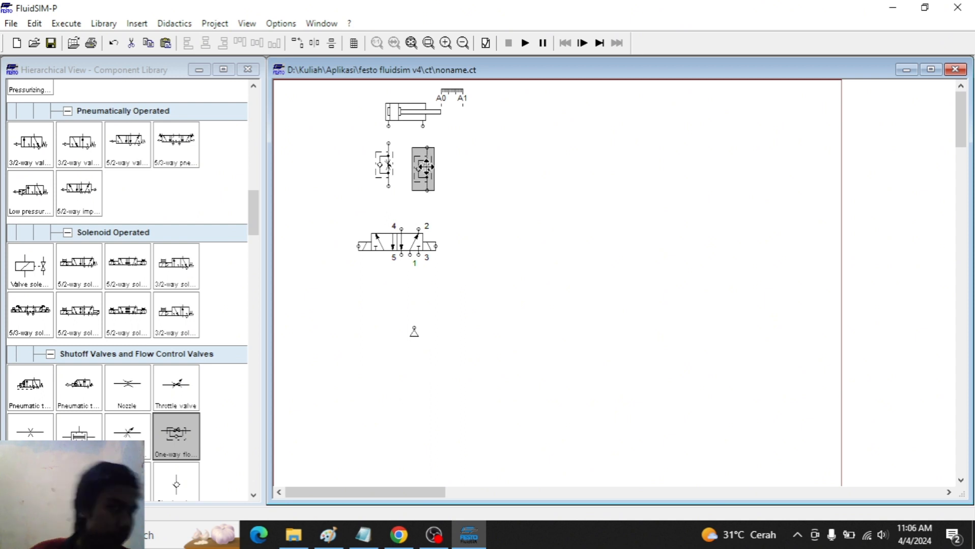
click(467, 158)
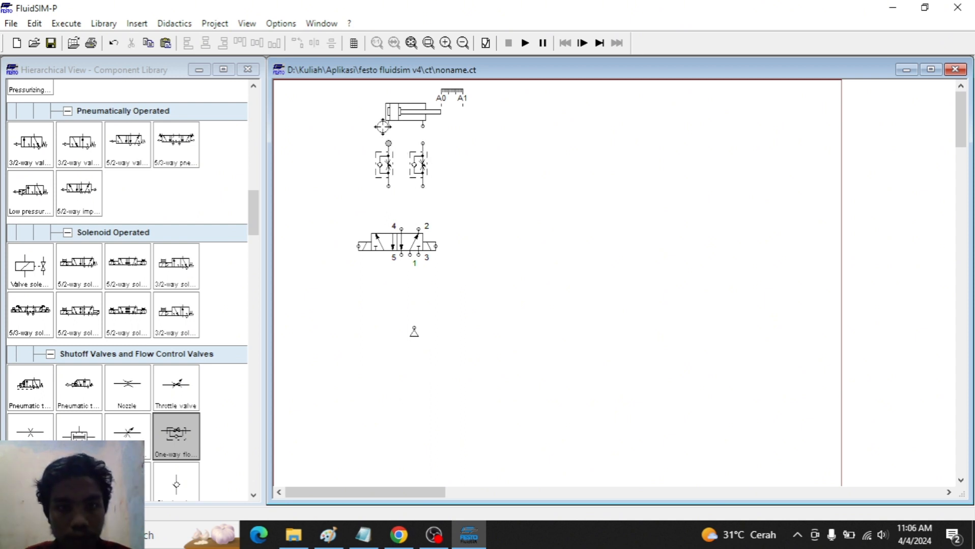
Step: Connect the cylinder through both flow control valves to way valve ports 4 and 2, and the air supply to port 1
drag(382, 126, 387, 126)
drag(421, 143, 419, 126)
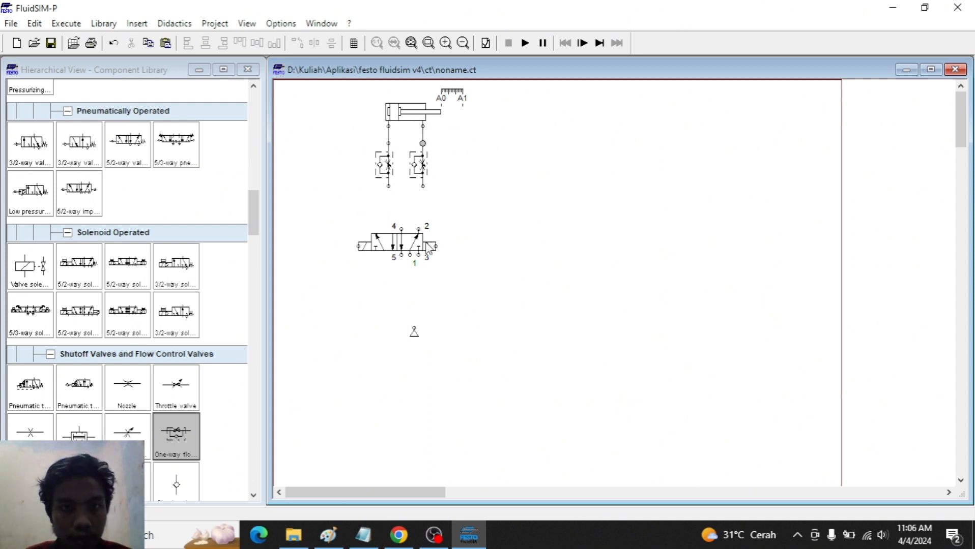
drag(428, 249, 388, 186)
drag(414, 215, 422, 186)
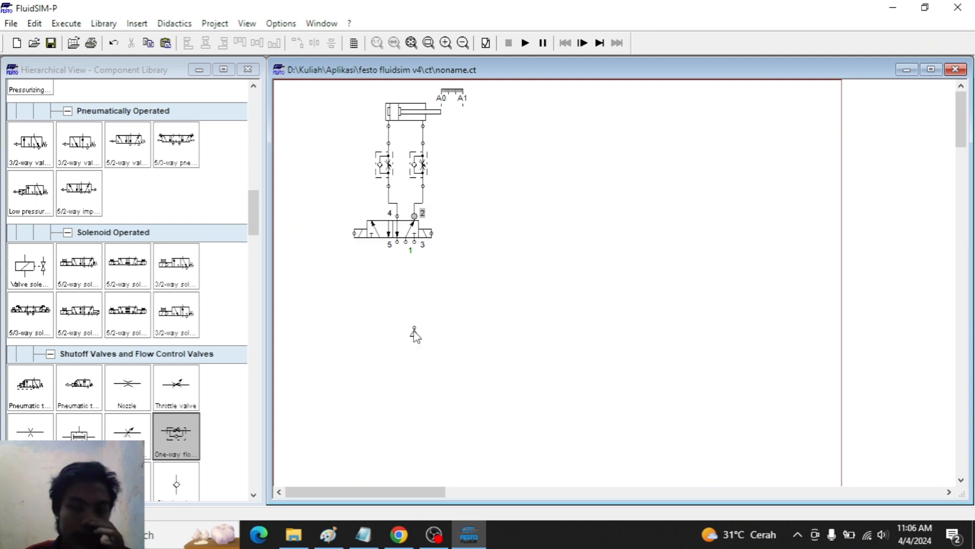
drag(415, 336, 406, 243)
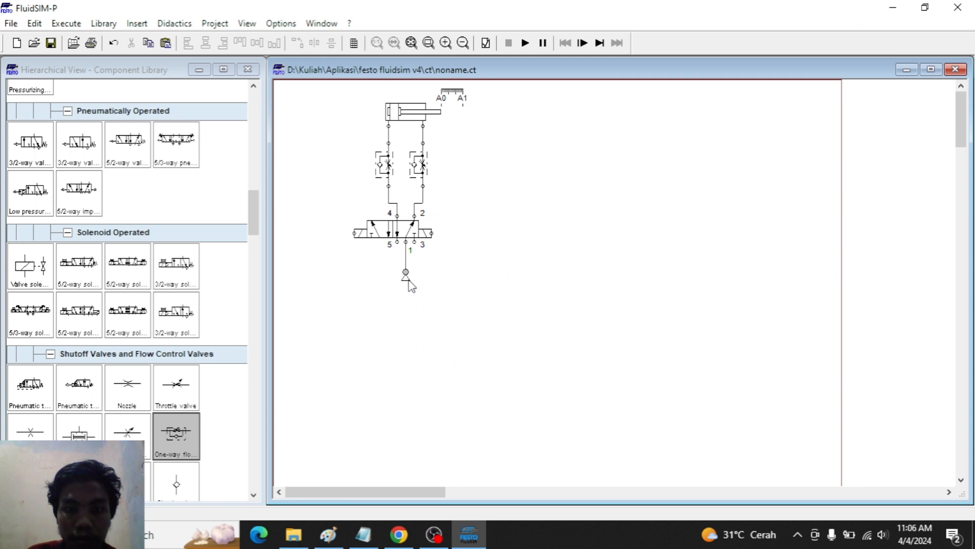
Step: Fit silencers as the terminators of exhaust ports 5 and 3 on the 5/n way valve
double_click(398, 243)
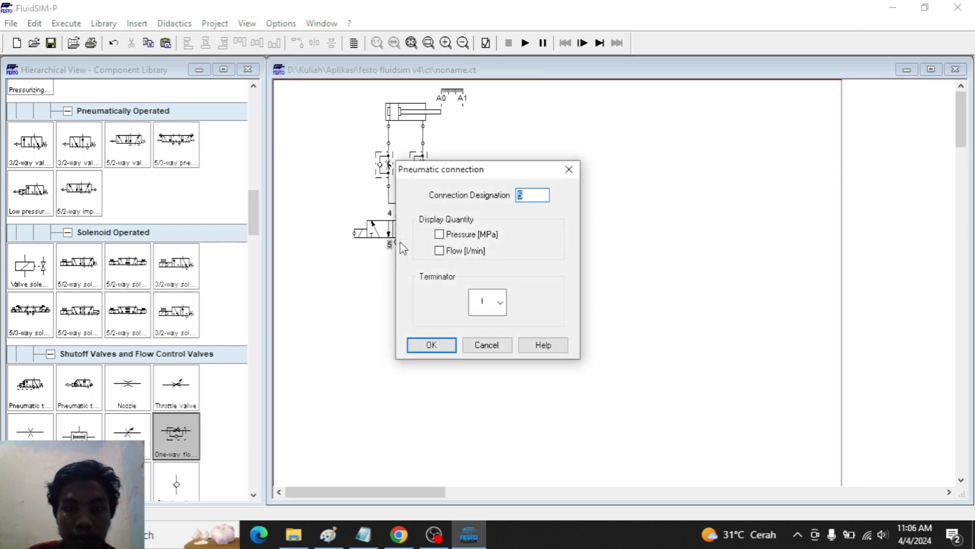
scroll(483, 299, down, 3)
click(435, 346)
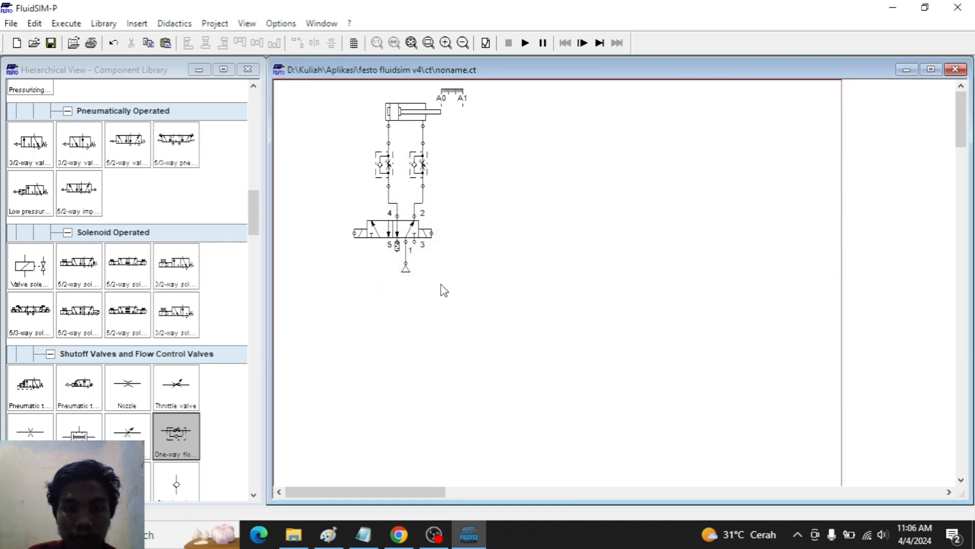
double_click(413, 241)
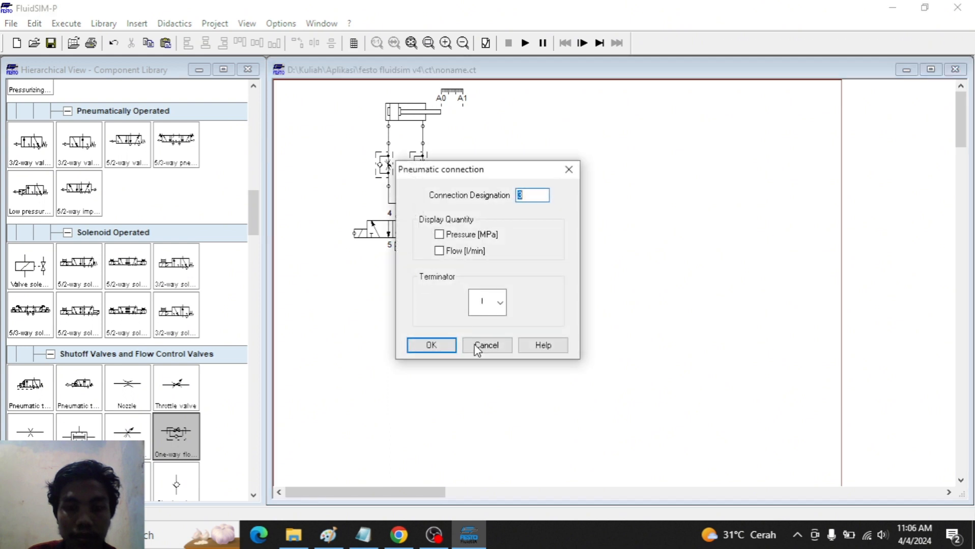
scroll(487, 303, down, 3)
click(431, 345)
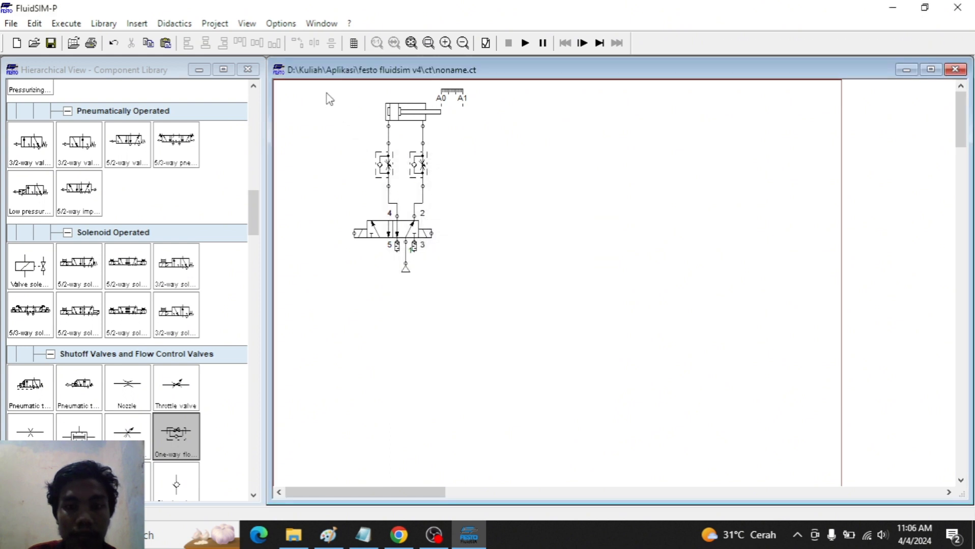
Step: Label the way valve's left solenoid connection A+ and its right solenoid connection A-
drag(326, 93, 480, 279)
click(344, 227)
double_click(354, 234)
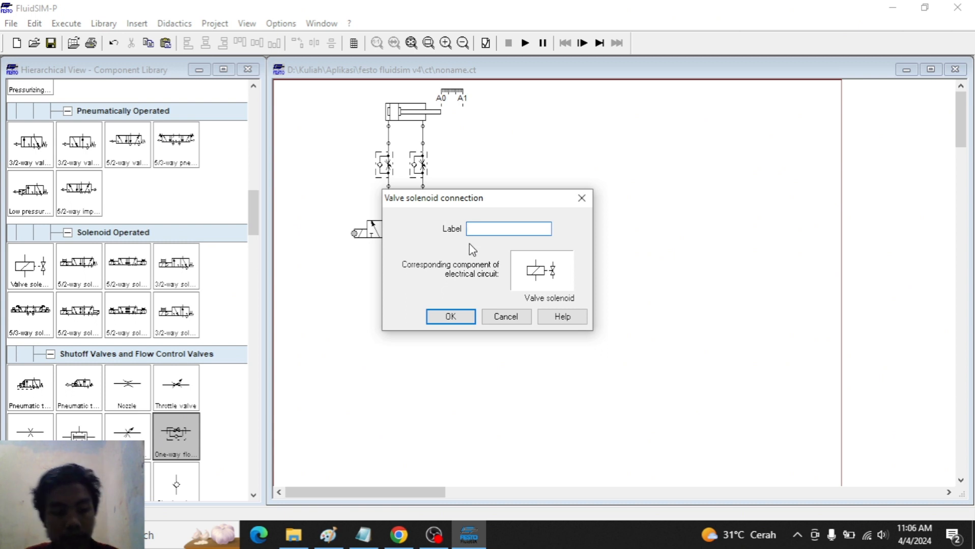
text(a+)
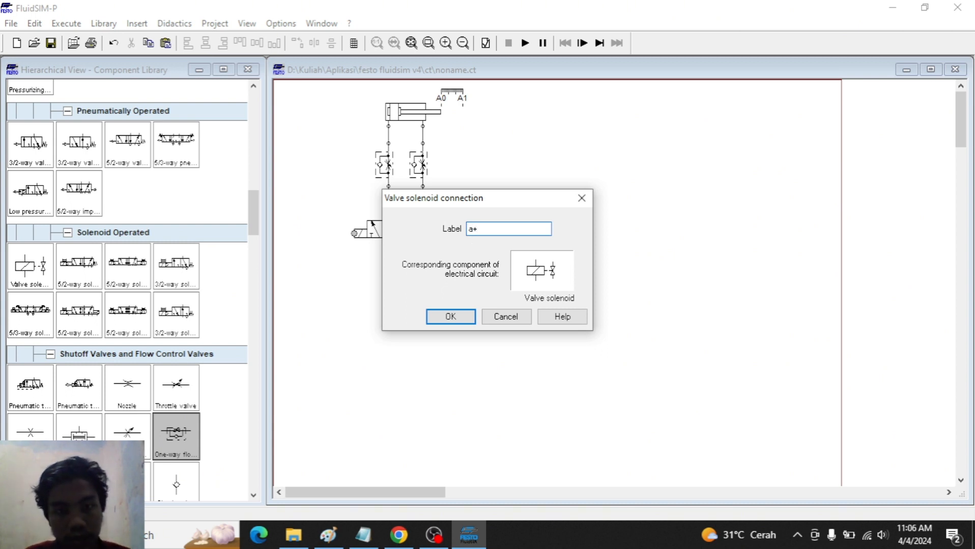
key(Return)
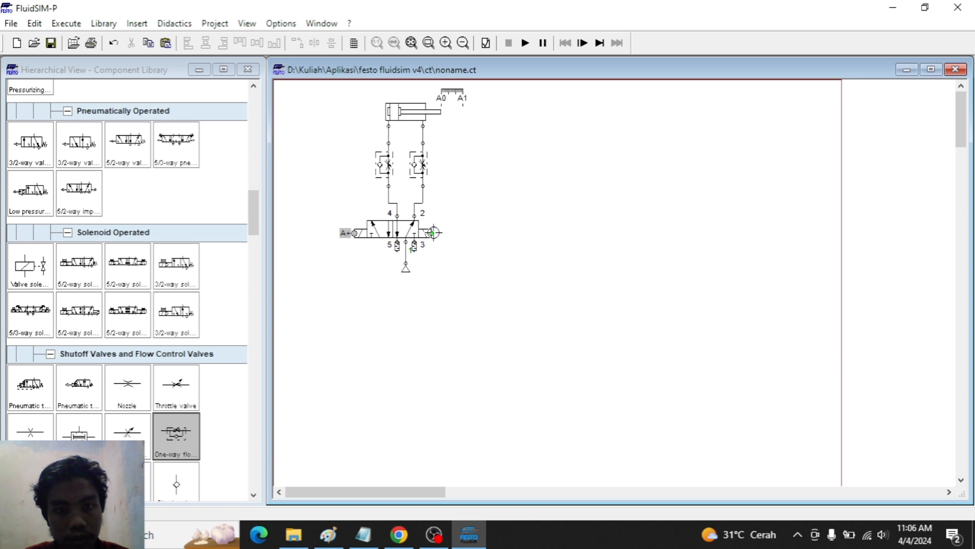
double_click(433, 233)
text(a)
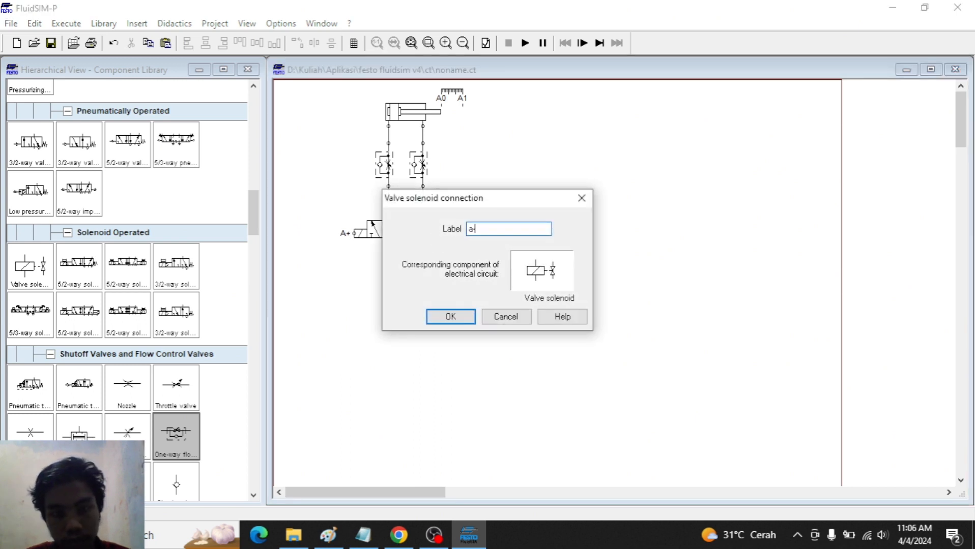
text(-)
key(Return)
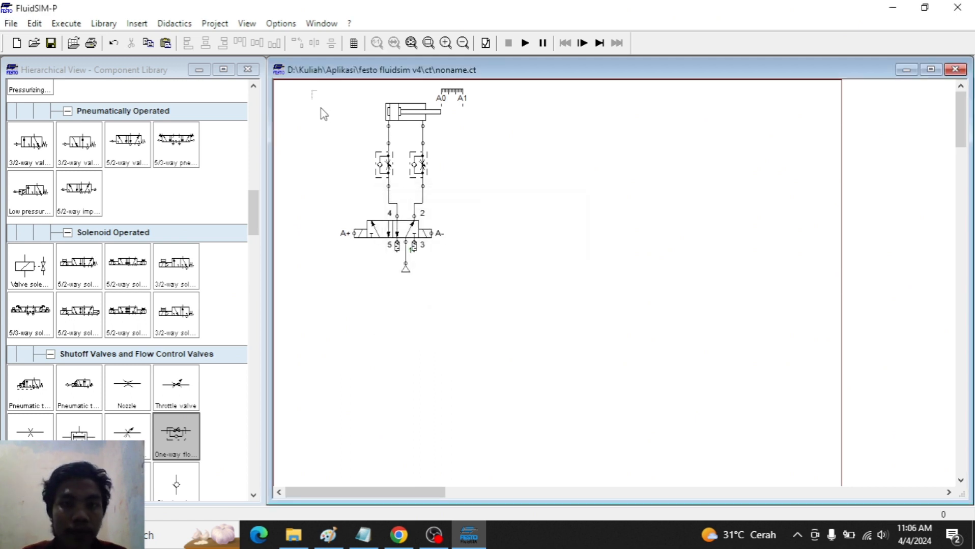
Step: Duplicate the complete cylinder A pneumatic circuit and place the copy beside the original, level with it
key(F9)
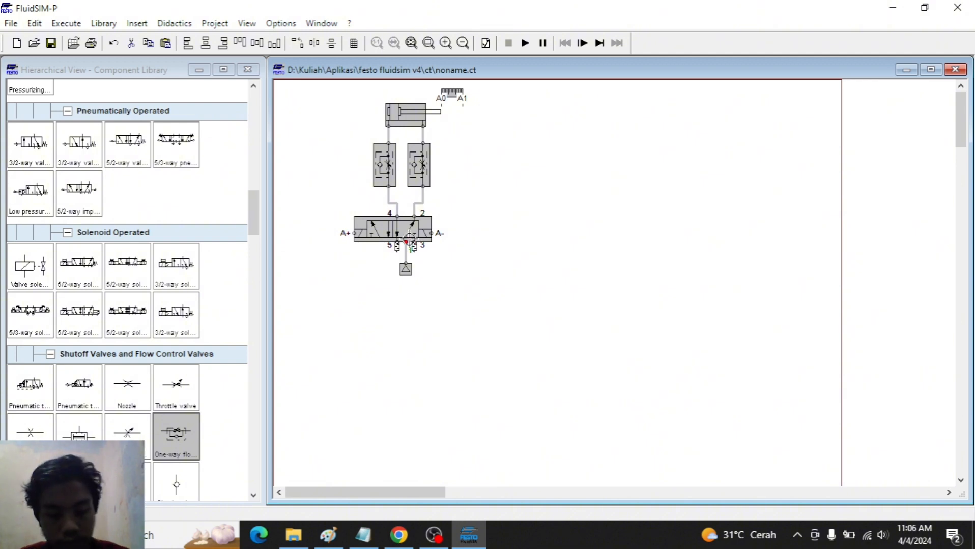
key(ctrl+v)
drag(617, 362, 529, 222)
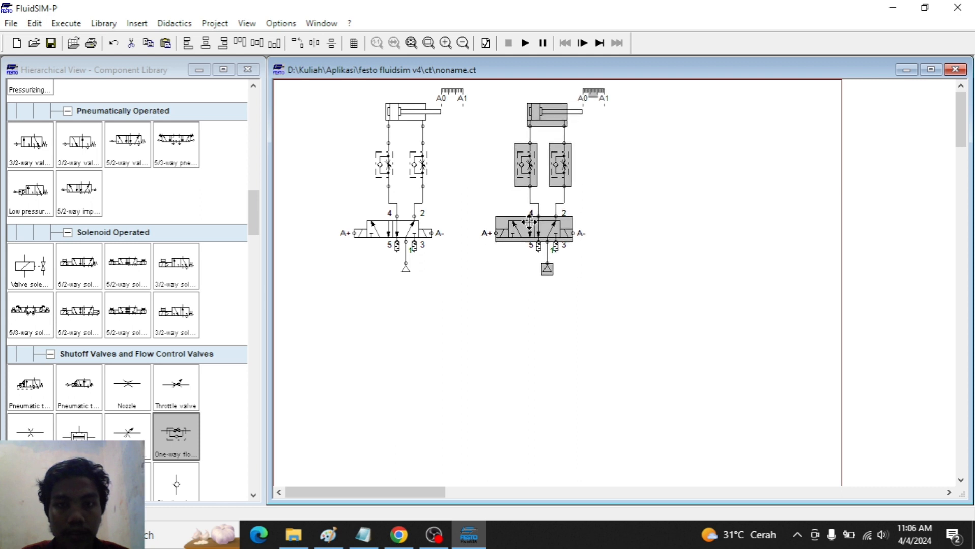
click(615, 108)
Step: Relabel the copied cylinder's distance rule marks as B0 and B1
double_click(592, 93)
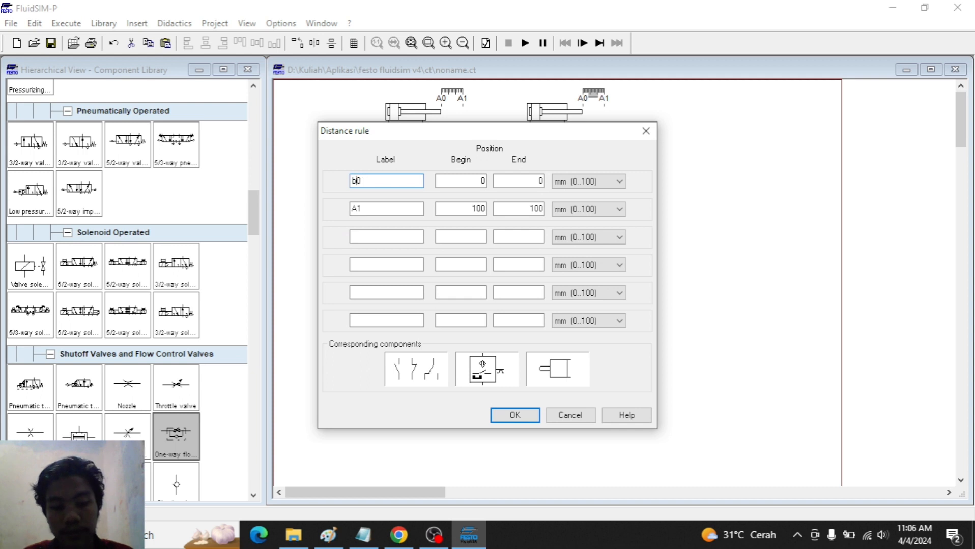
key(Tab)
key(Tab)
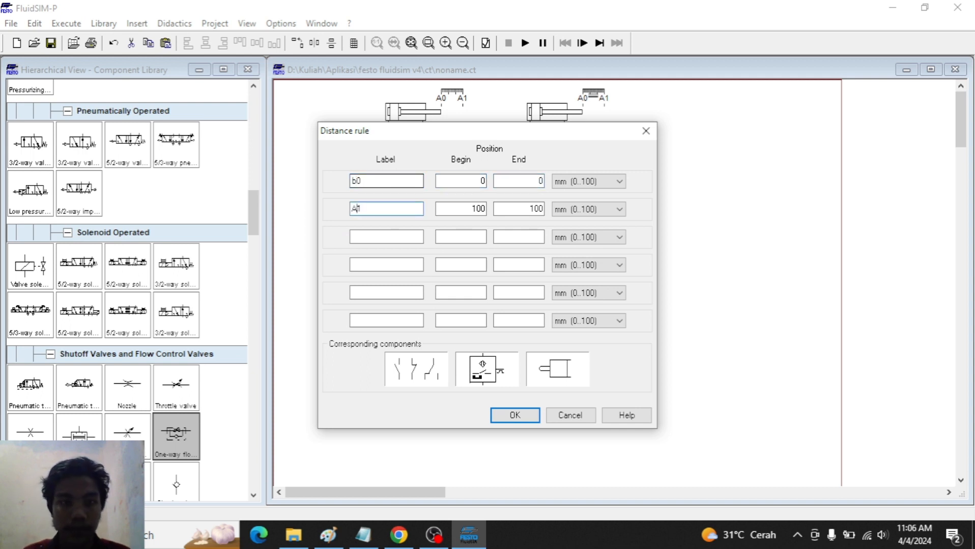
key(Return)
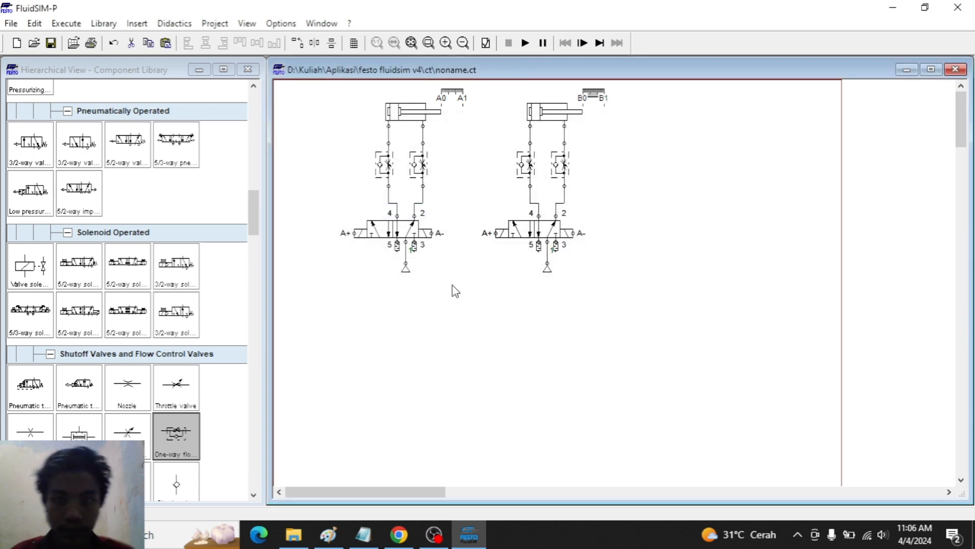
Step: Relabel the copied way valve's left solenoid connection B+ and its right solenoid connection B-
double_click(494, 233)
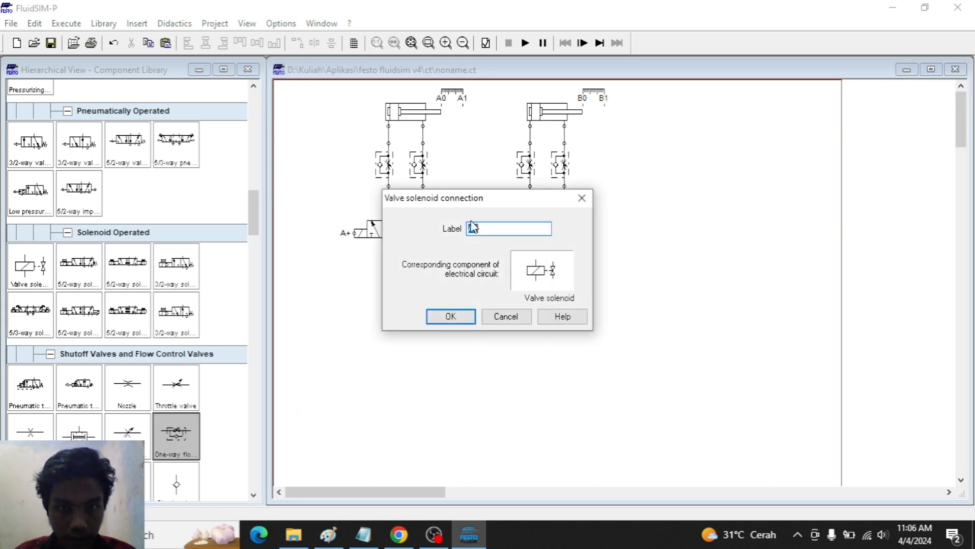
text(B+)
key(Return)
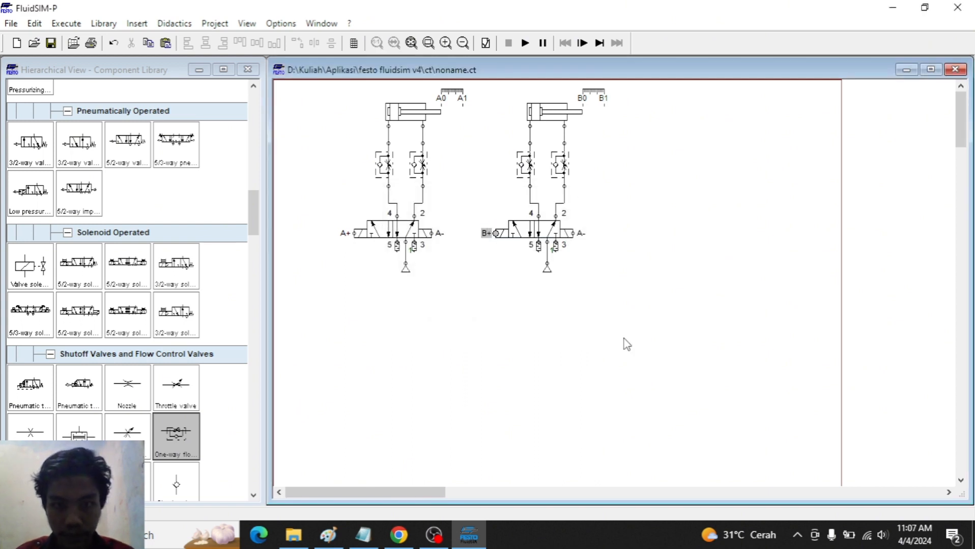
double_click(574, 233)
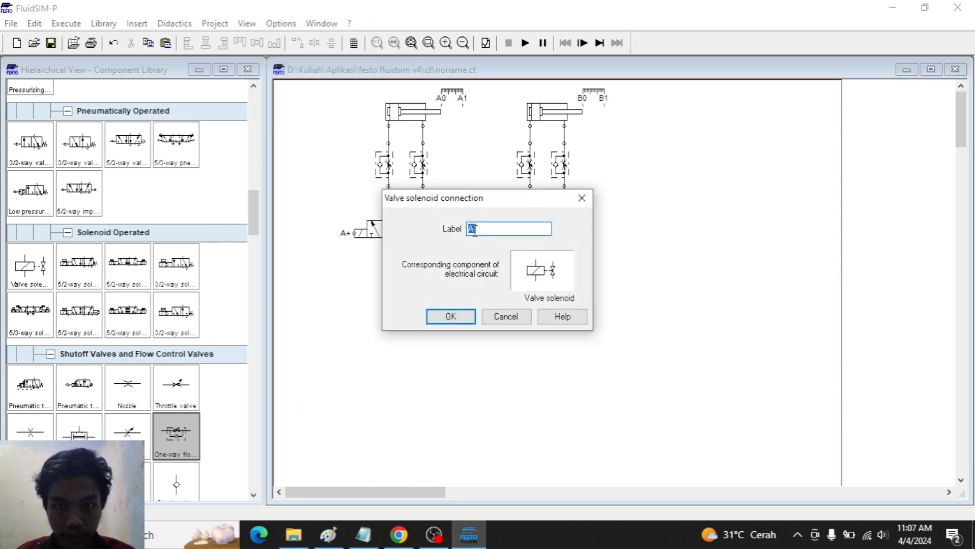
text(B-)
key(Return)
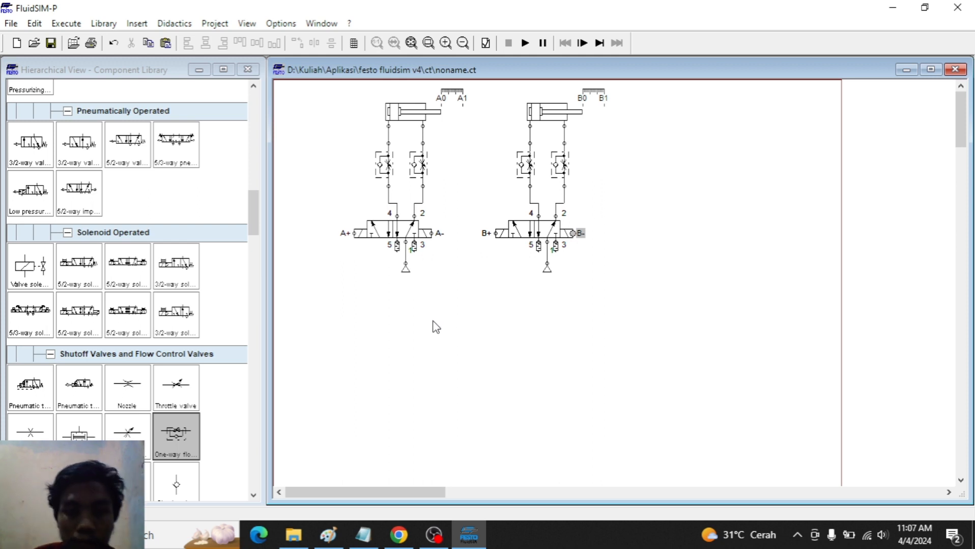
Step: Consult the group diagram in Paint and, back in FluidSIM-P, place +24V and 0V electrical connections below the pneumatic circuits, with 0V lowest
scroll(233, 328, down, 2)
scroll(233, 328, down, 2)
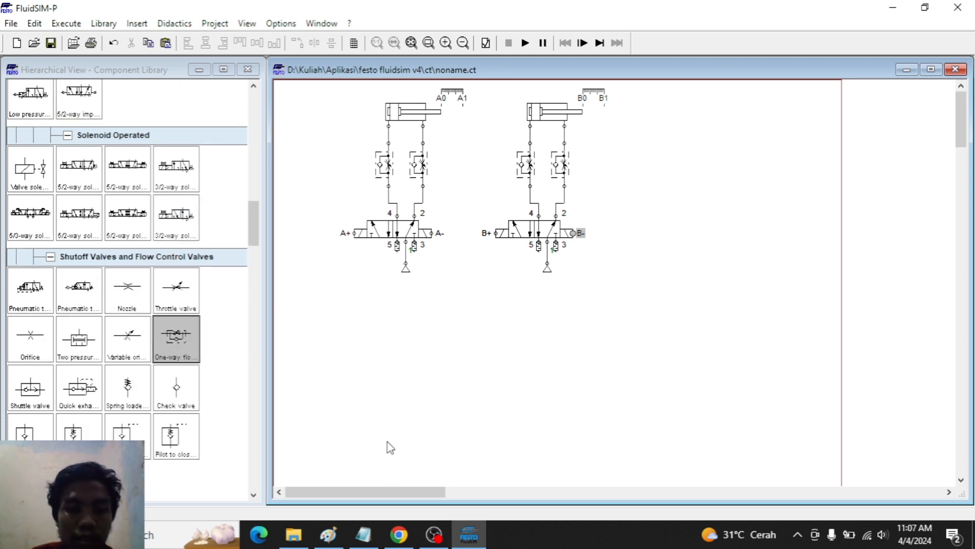
click(381, 520)
click(329, 535)
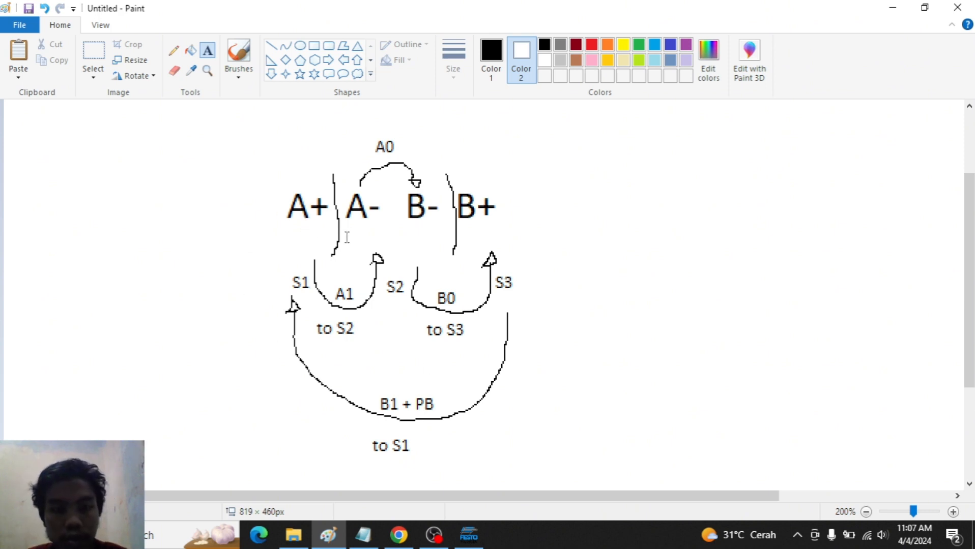
key(alt+Tab)
scroll(142, 318, down, 9)
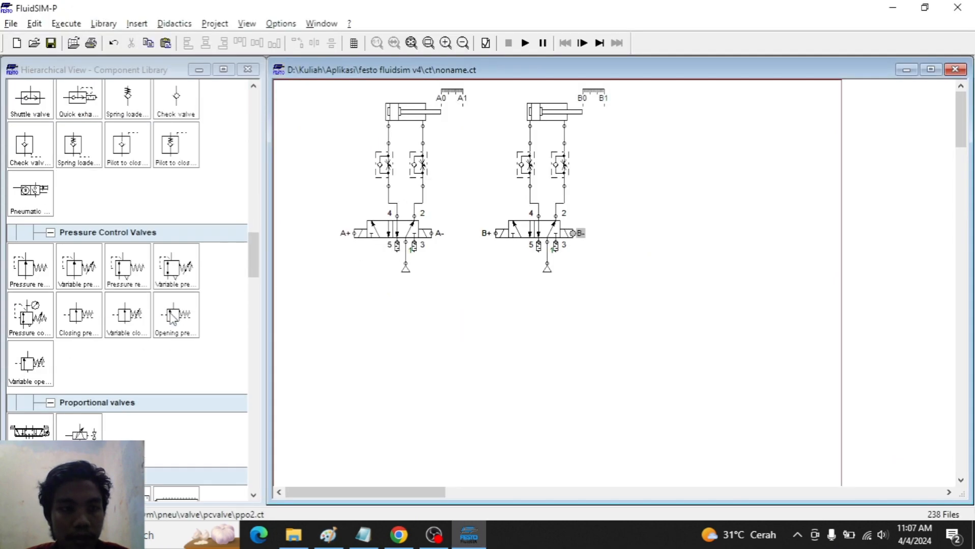
scroll(163, 325, down, 10)
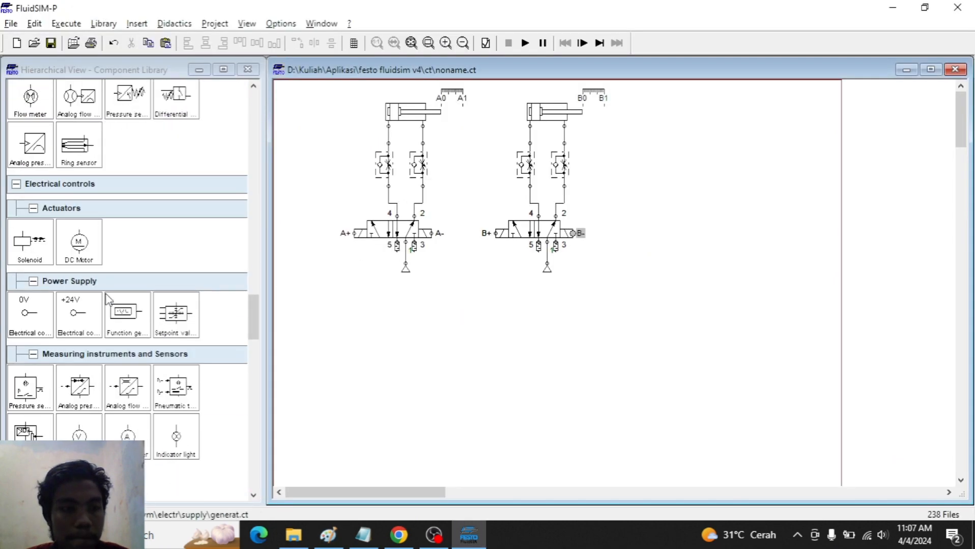
scroll(443, 345, down, 3)
drag(78, 313, 303, 235)
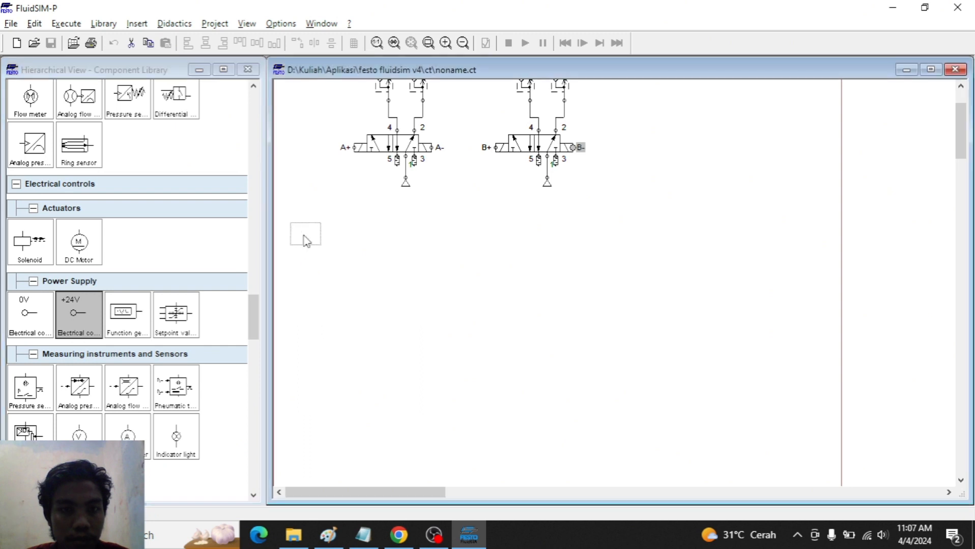
drag(22, 337, 300, 402)
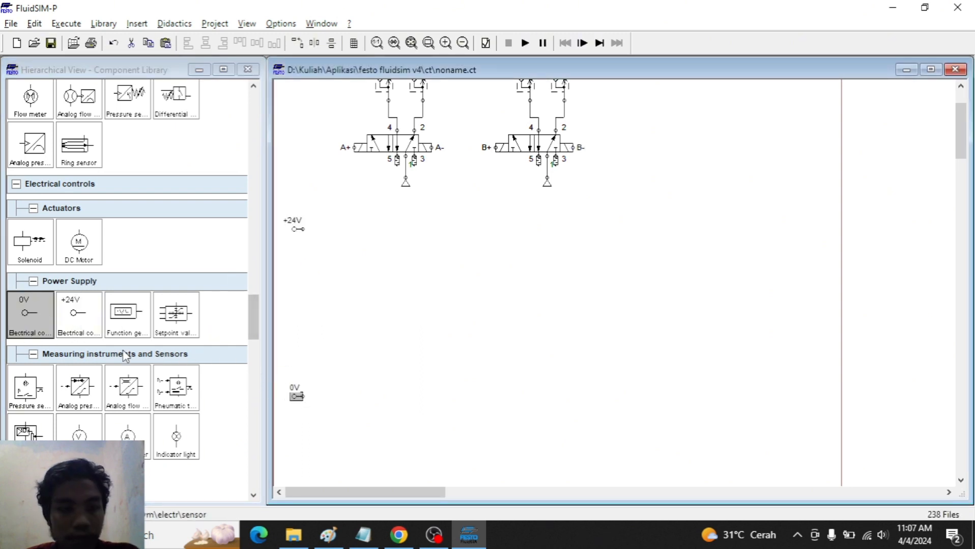
Step: Place a make pushbutton just below the +24V connection and label it PB
scroll(122, 346, down, 5)
drag(79, 461, 316, 263)
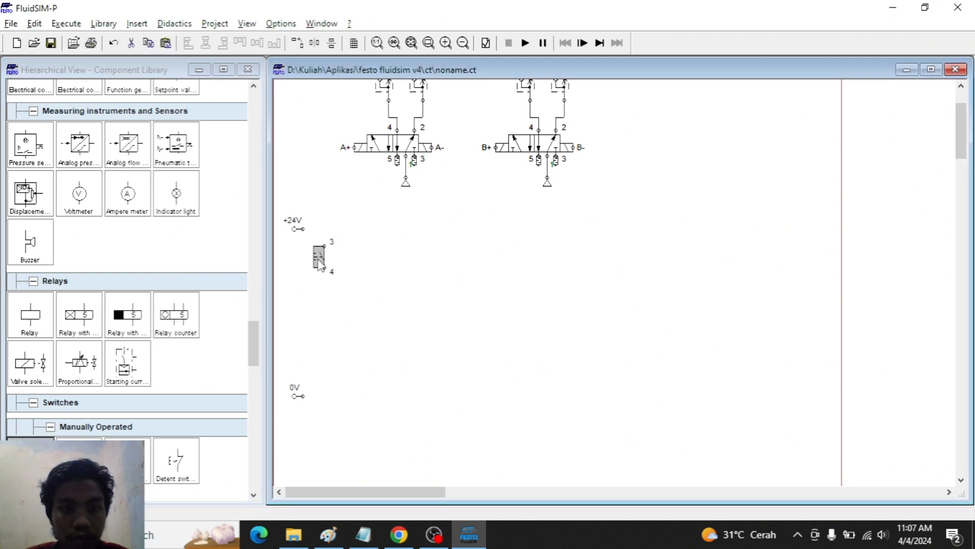
double_click(317, 263)
text(pb)
key(Return)
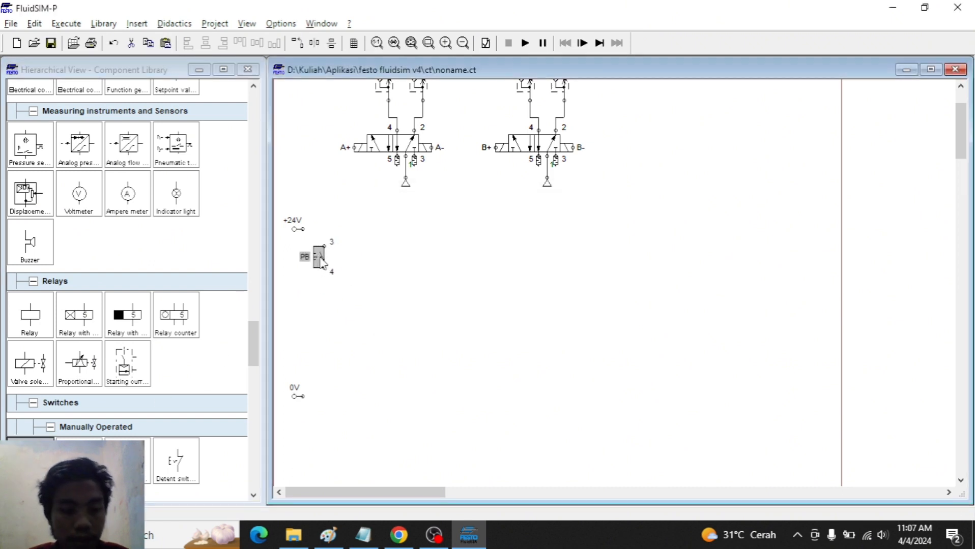
Step: Check the S1 transition condition in Paint and, back in FluidSIM-P, place a make switch labelled B1 below the PB pushbutton
key(alt+Tab)
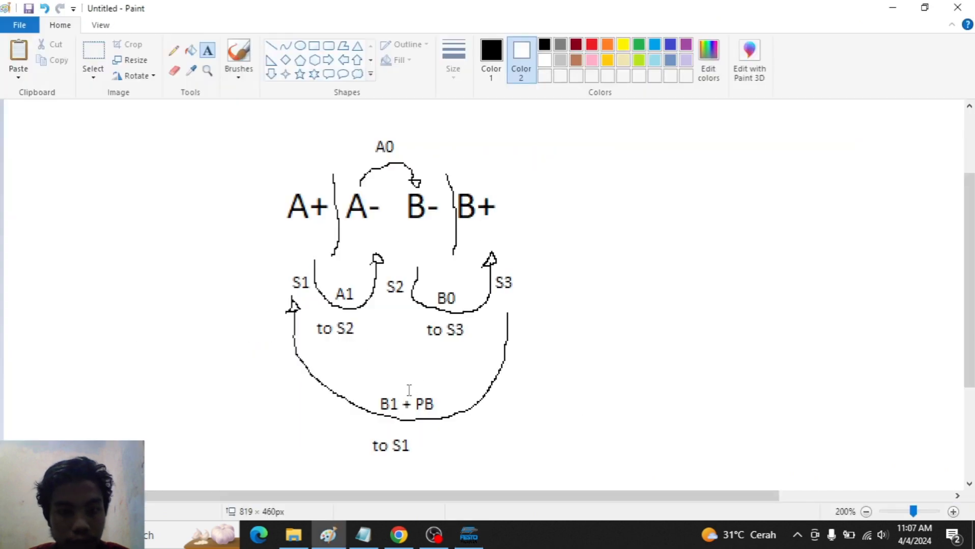
key(alt+Tab)
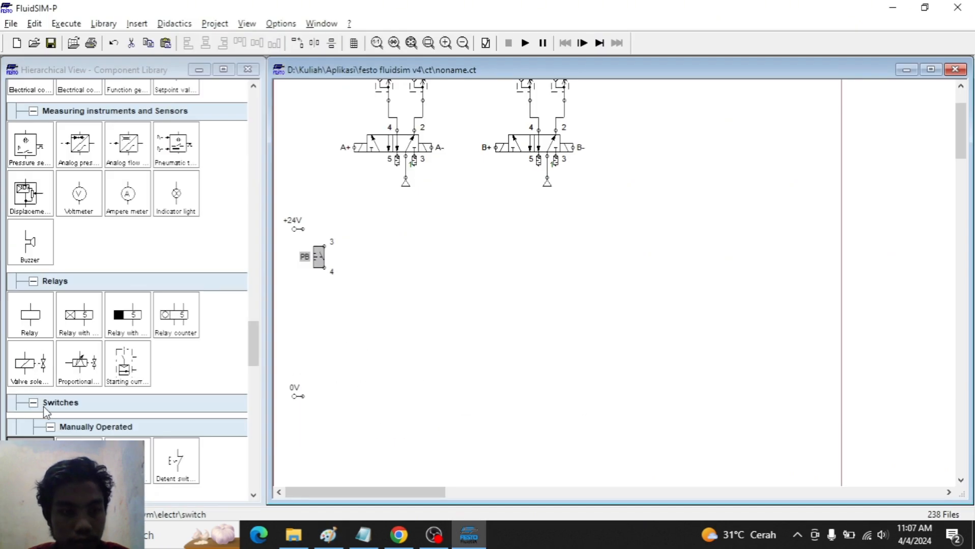
scroll(44, 407, down, 2)
mouse_move(31, 427)
mouse_down()
mouse_move(394, 313)
mouse_move(324, 303)
mouse_up()
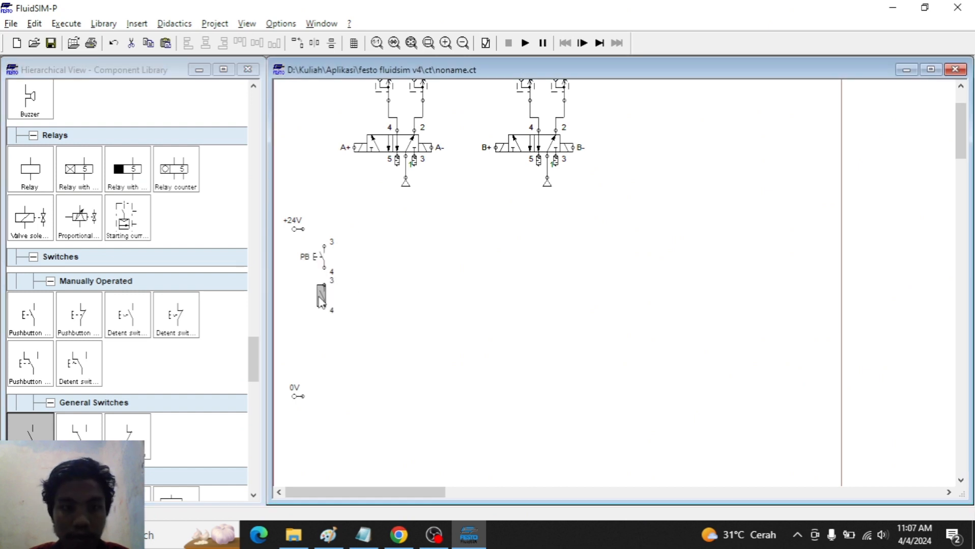
double_click(321, 300)
text(b1)
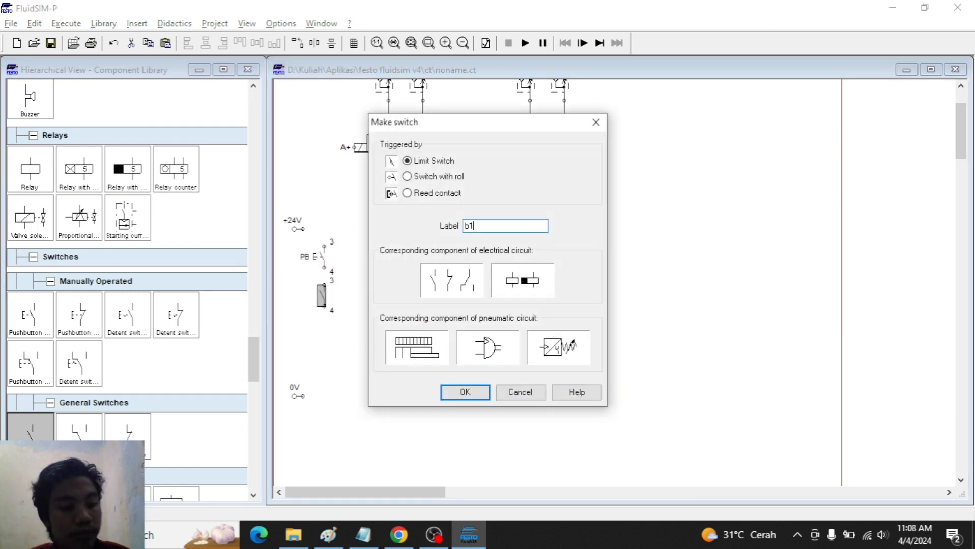
key(Return)
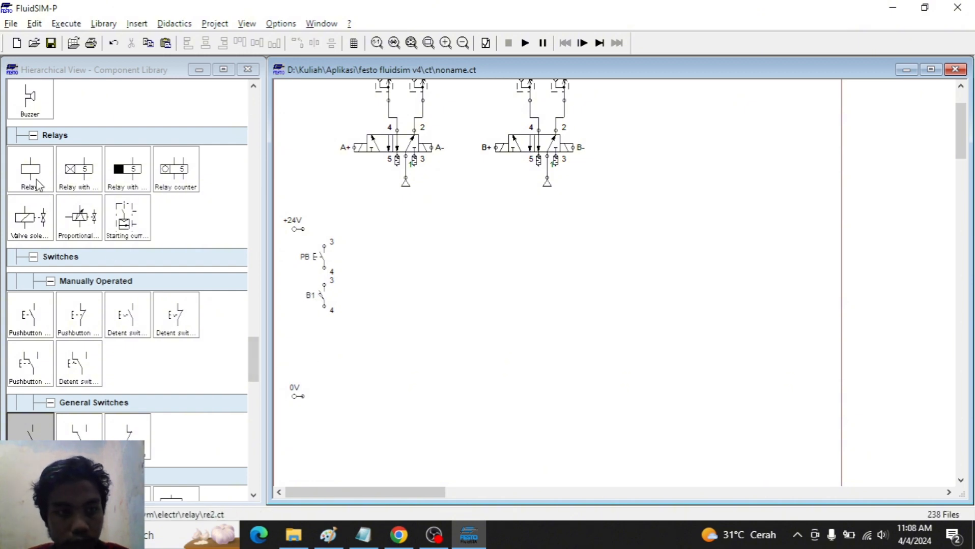
Step: Place a relay labelled R1 beneath the B1 switch near 0V, and a make switch labelled R1 beside the PB pushbutton
drag(37, 186, 322, 378)
double_click(323, 379)
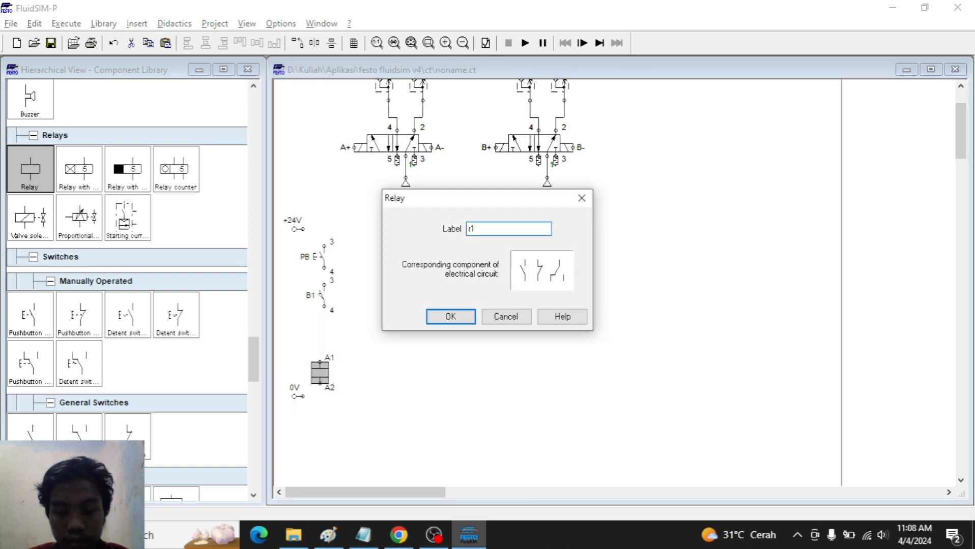
key(Return)
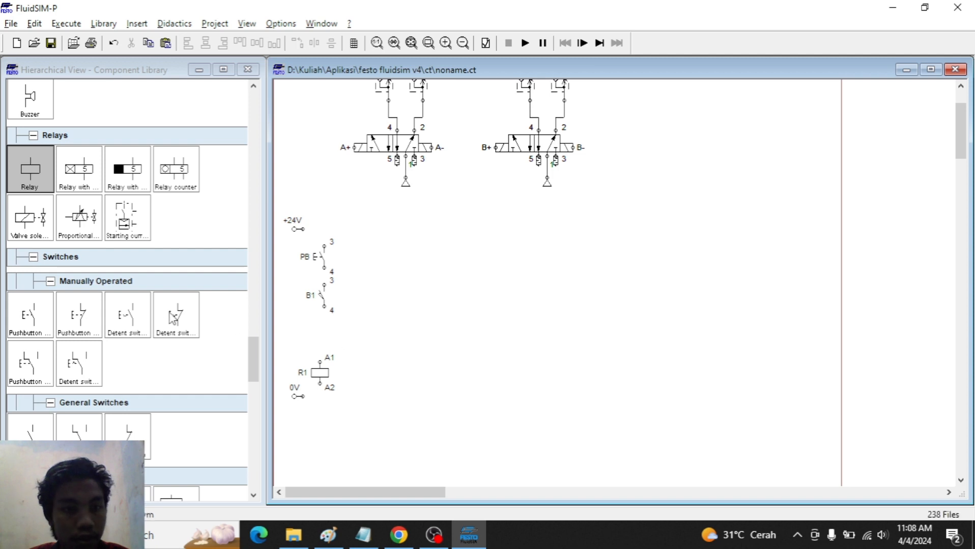
drag(32, 431, 355, 253)
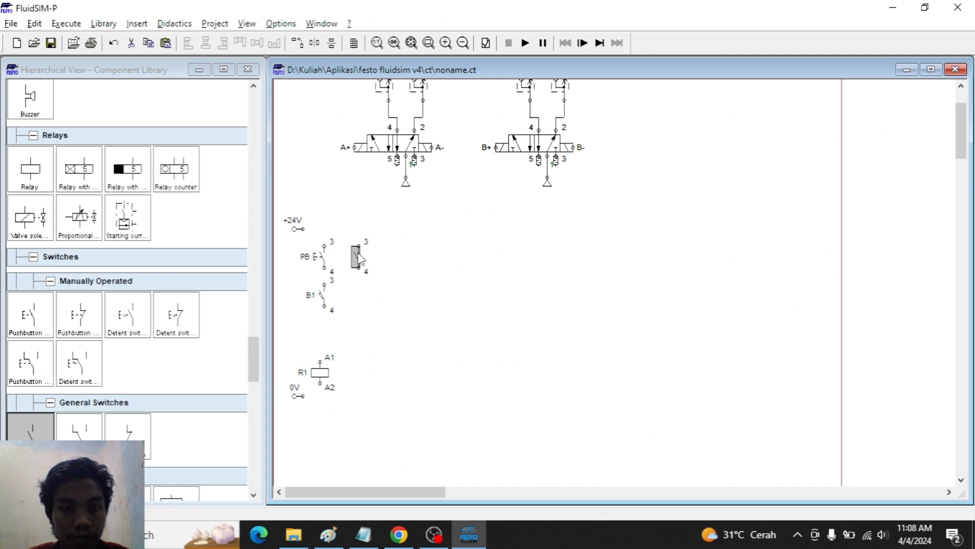
text(R1)
key(Return)
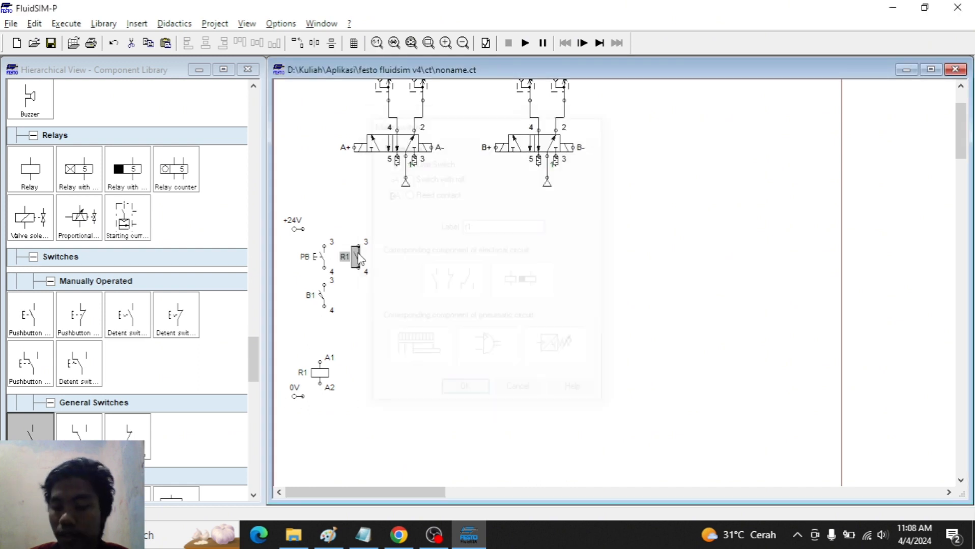
Step: Check the group diagram in Paint and, back in FluidSIM-P, place another make switch labelled R1 to the right of the existing R1 switch
click(388, 278)
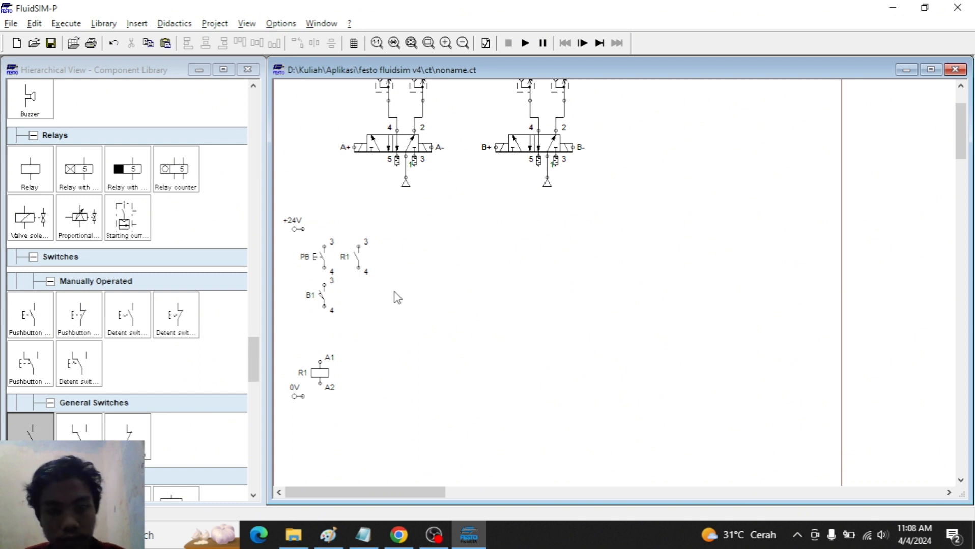
key(alt+Tab)
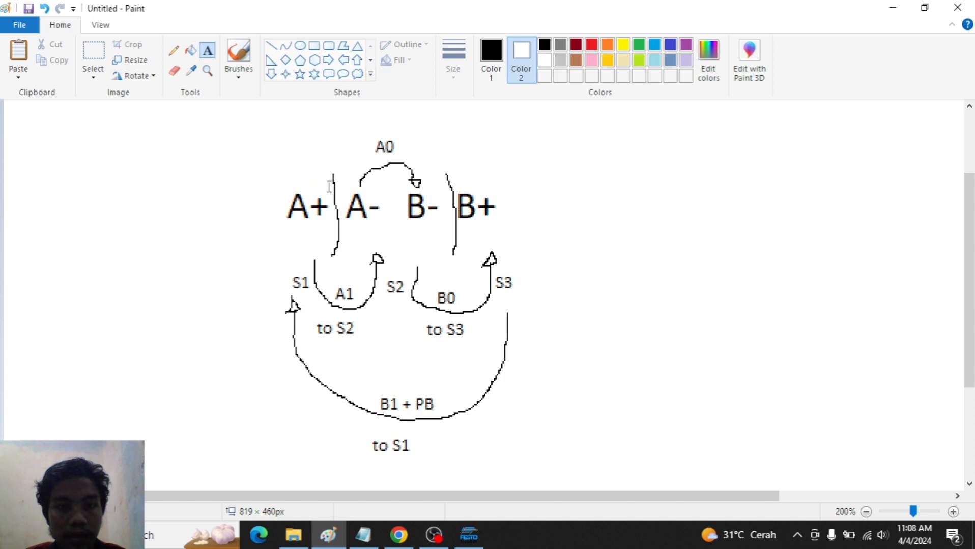
key(alt+Tab)
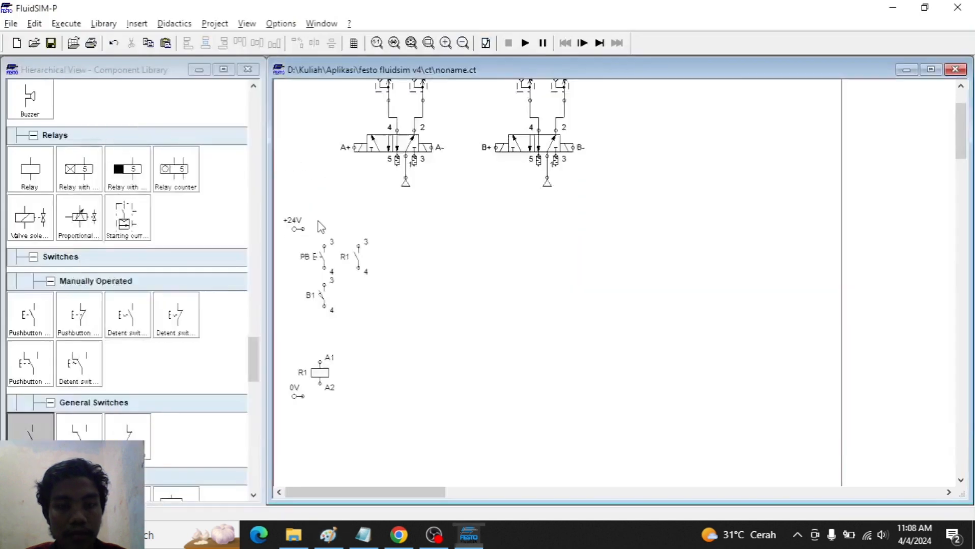
drag(43, 435, 390, 259)
double_click(390, 258)
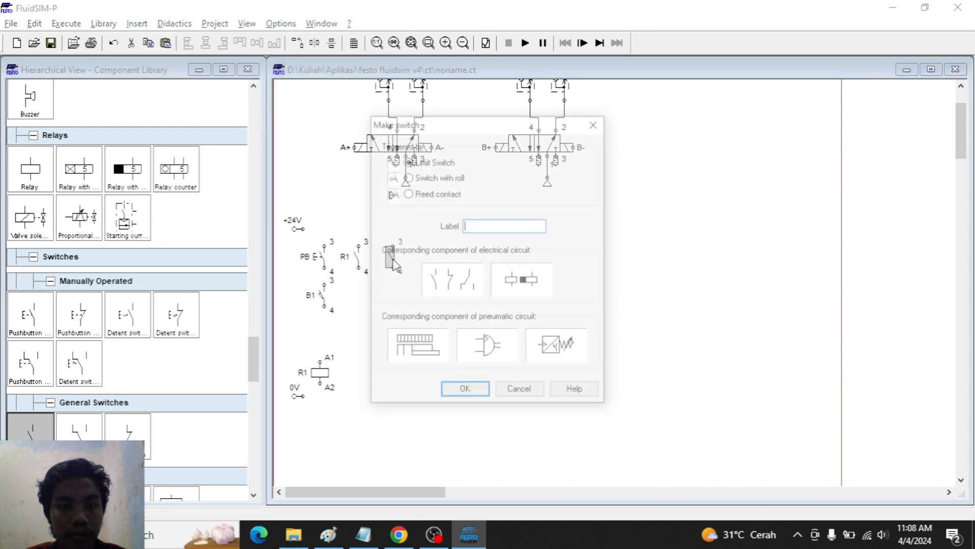
text(r1)
key(Return)
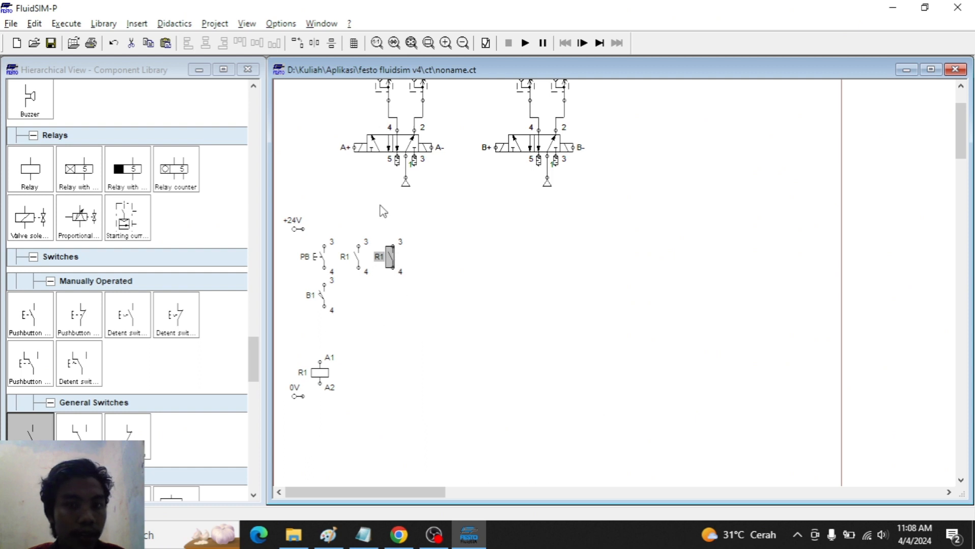
Step: Place a valve solenoid labelled A+ beneath the rightmost R1 switch, level with the R1 relay
scroll(380, 210, up, 2)
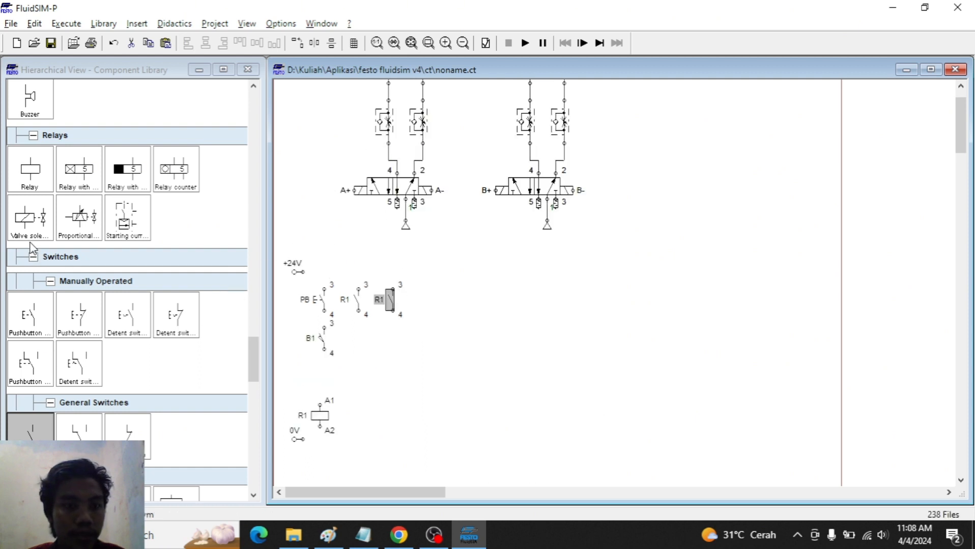
drag(30, 229, 392, 413)
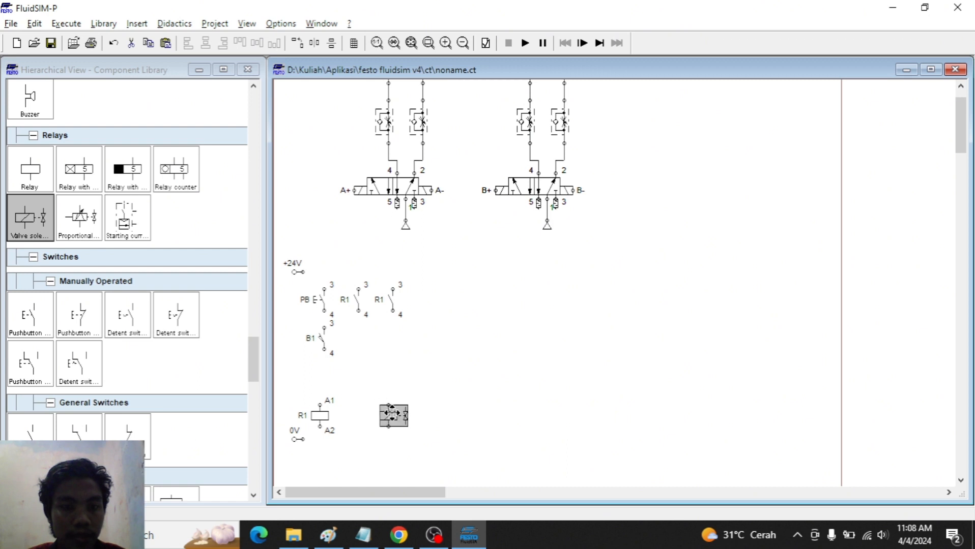
double_click(391, 413)
text(a)
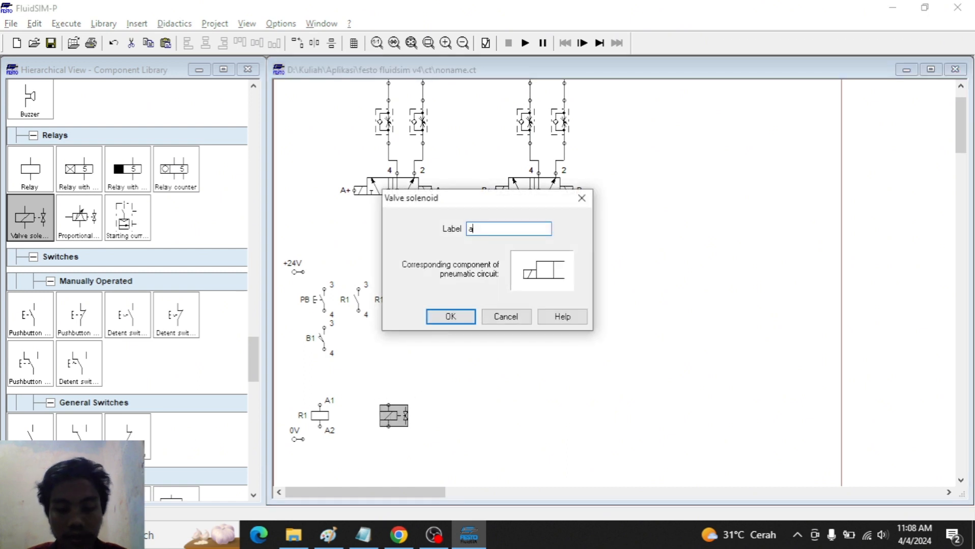
text(+)
key(Return)
click(436, 356)
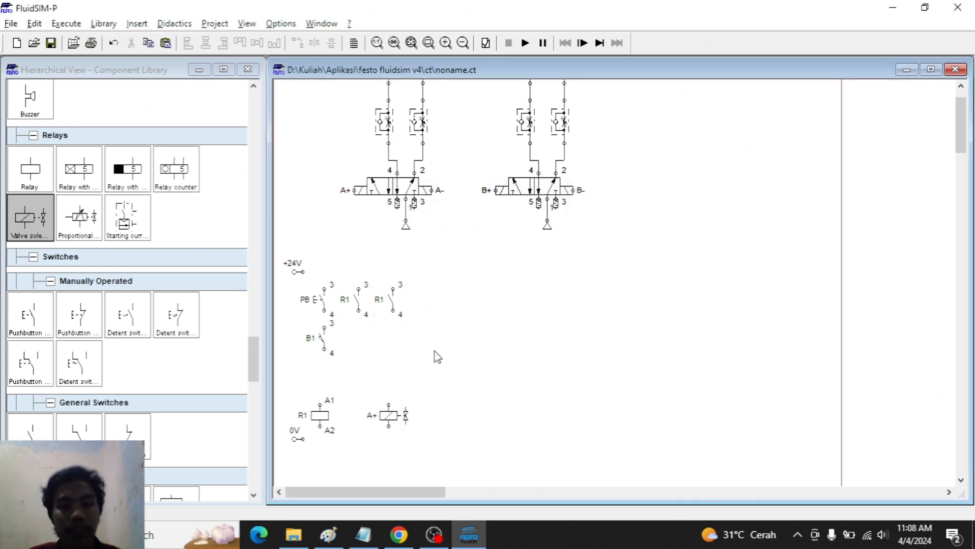
Step: Review the group diagram in Paint and, back in FluidSIM-P, shift the rightmost R1 switch and the A+ solenoid together further right
click(328, 535)
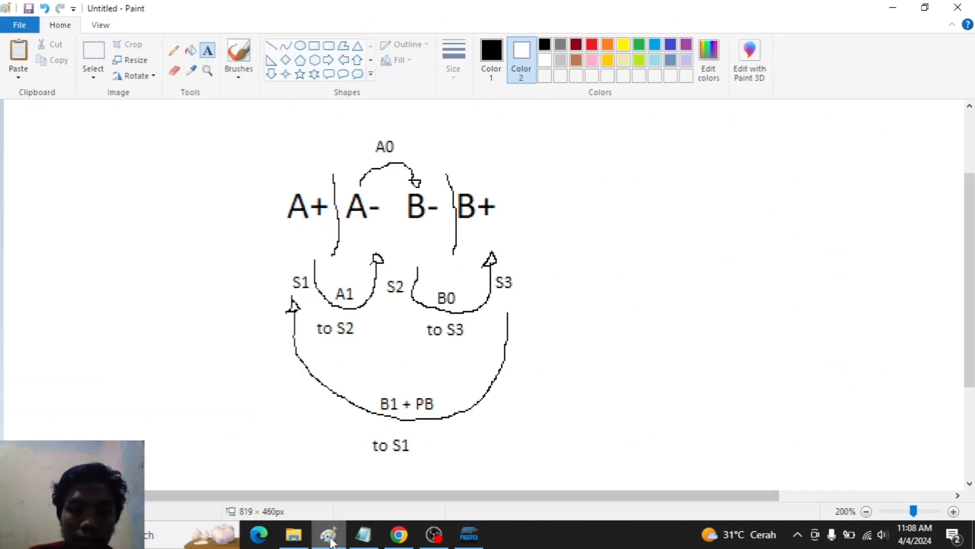
click(469, 535)
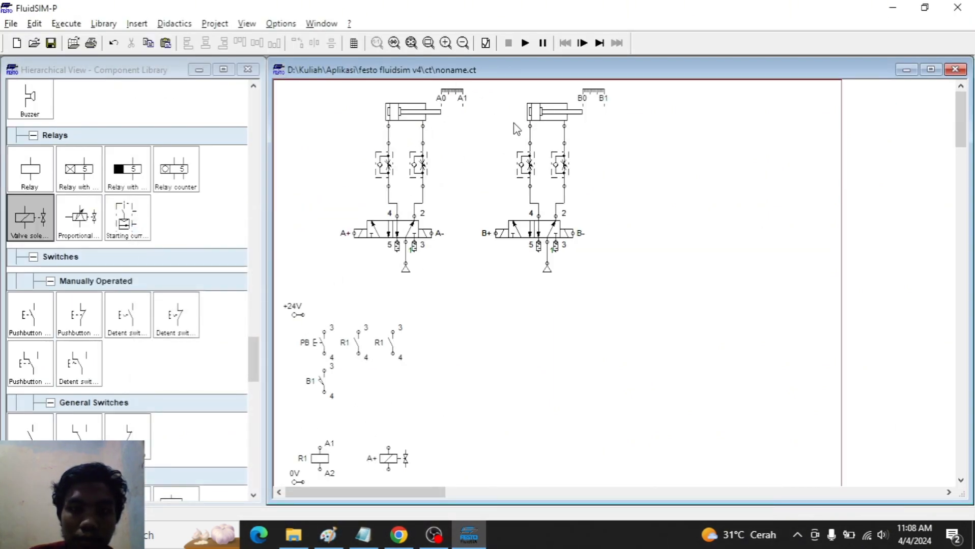
click(328, 535)
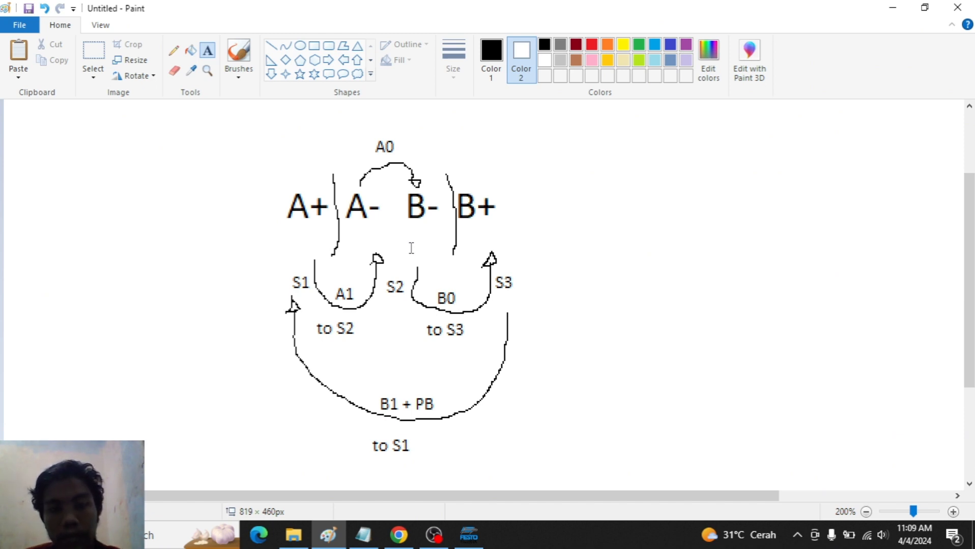
key(alt+Tab)
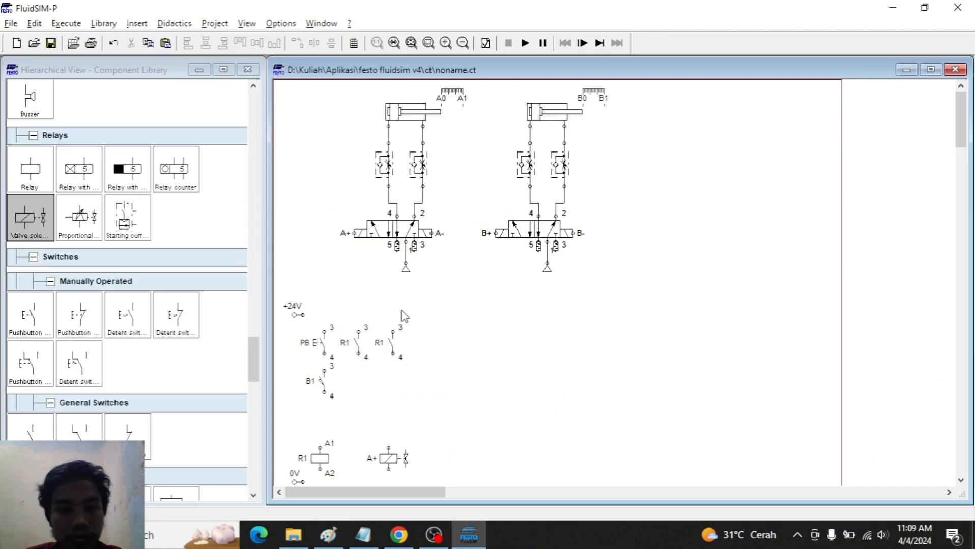
scroll(401, 315, down, 3)
drag(395, 275, 413, 383)
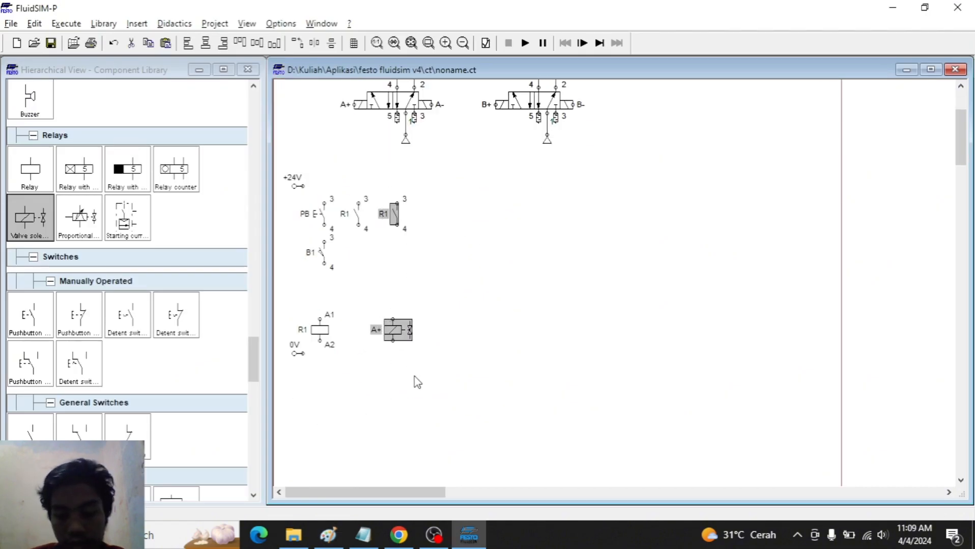
key(Right)
key(Right)
key(Right)
key(Right)
key(Right)
key(Right)
key(Right)
key(Right)
key(Right)
key(Right)
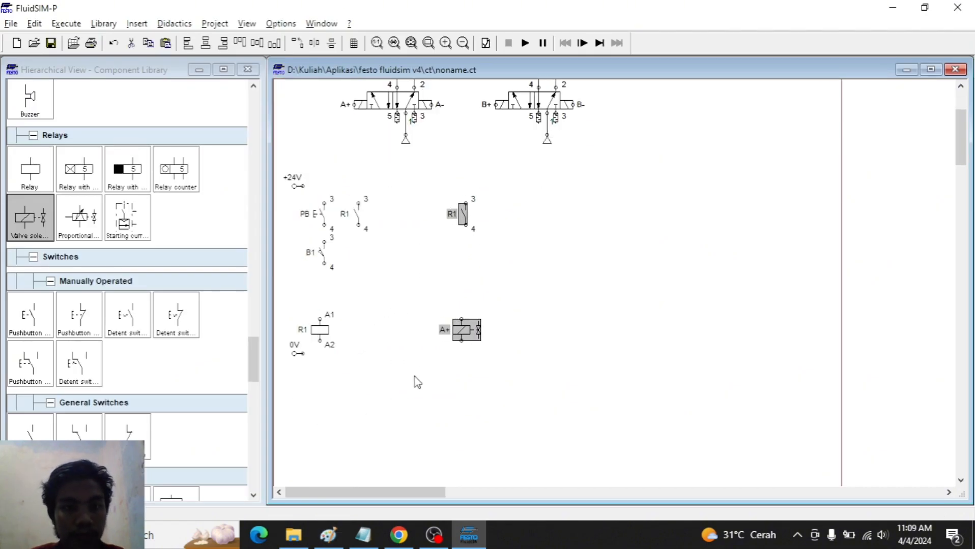
Step: Place a make switch labelled A1 beside the R1 switch that stands next to the PB pushbutton
key(alt+Tab)
key(alt+Tab)
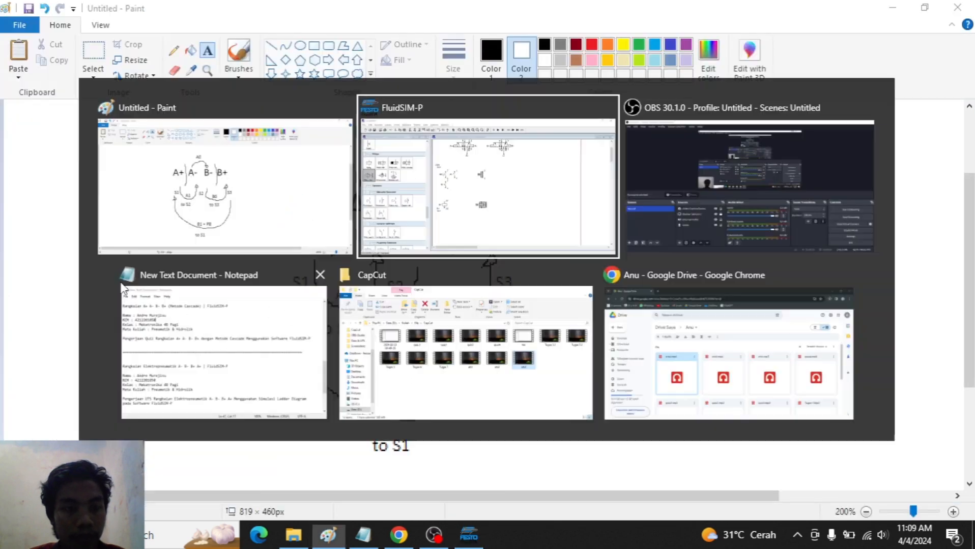
drag(211, 324, 385, 214)
double_click(385, 213)
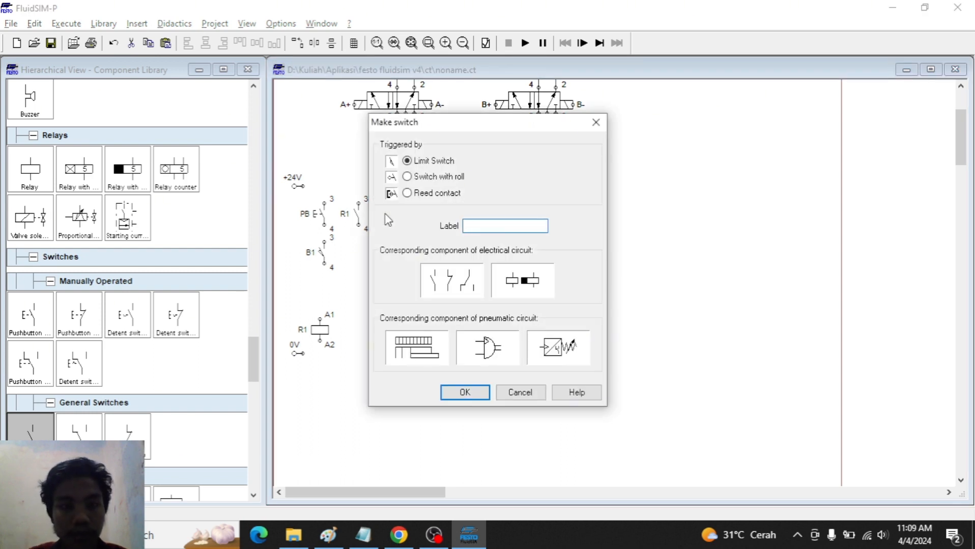
text(A1)
key(Return)
click(379, 289)
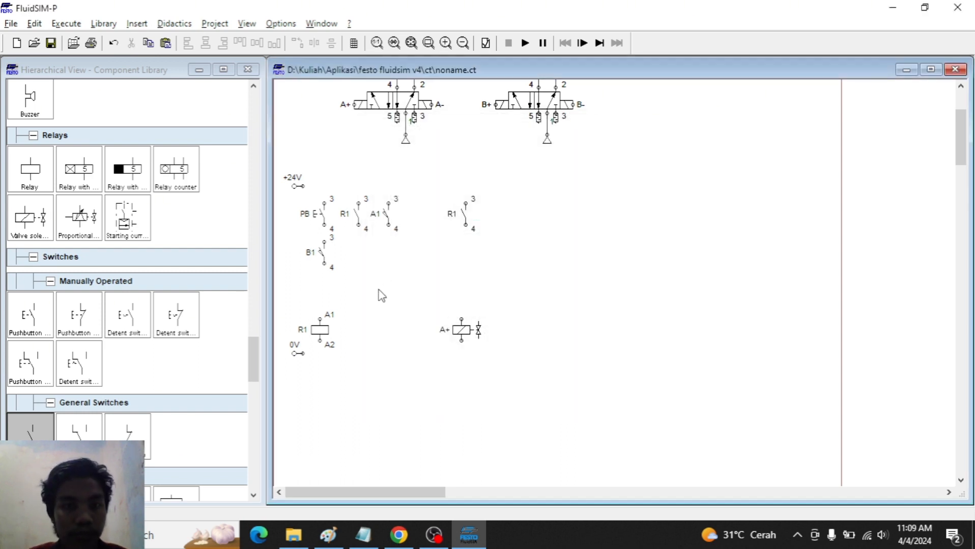
Step: Place a relay labelled R2 below the A1 switch, level with relay R1, and a make switch labelled R2 beside A1
drag(35, 178, 377, 316)
double_click(382, 332)
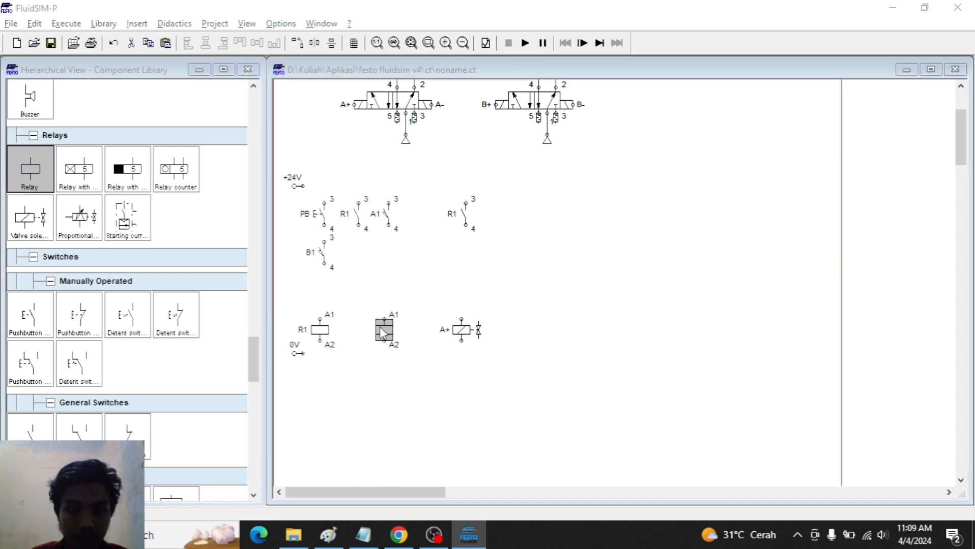
text(R2)
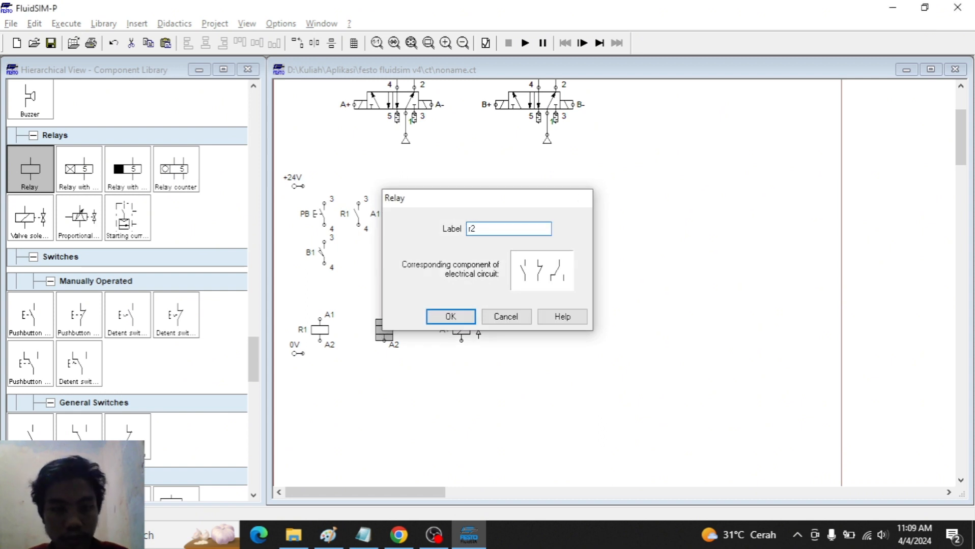
key(Return)
drag(29, 427, 427, 223)
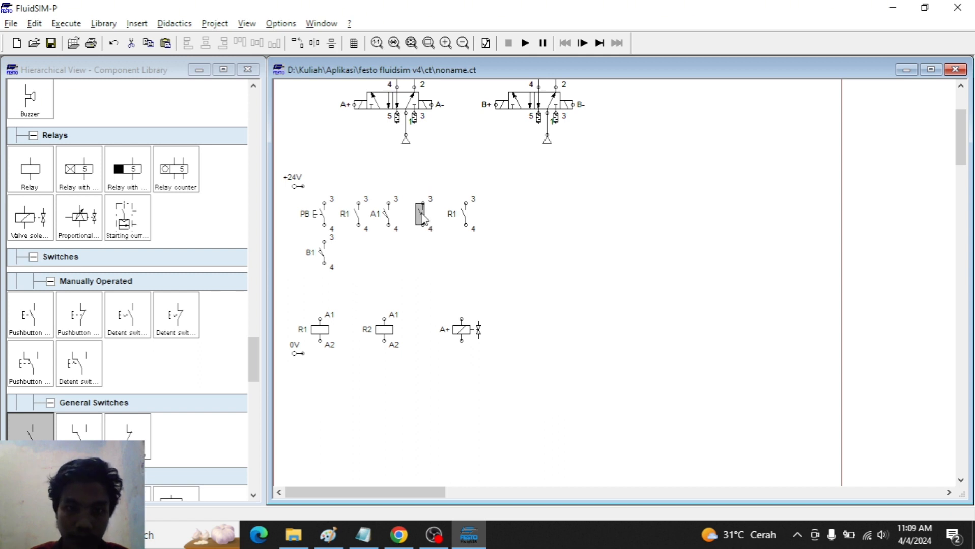
double_click(423, 217)
key(Return)
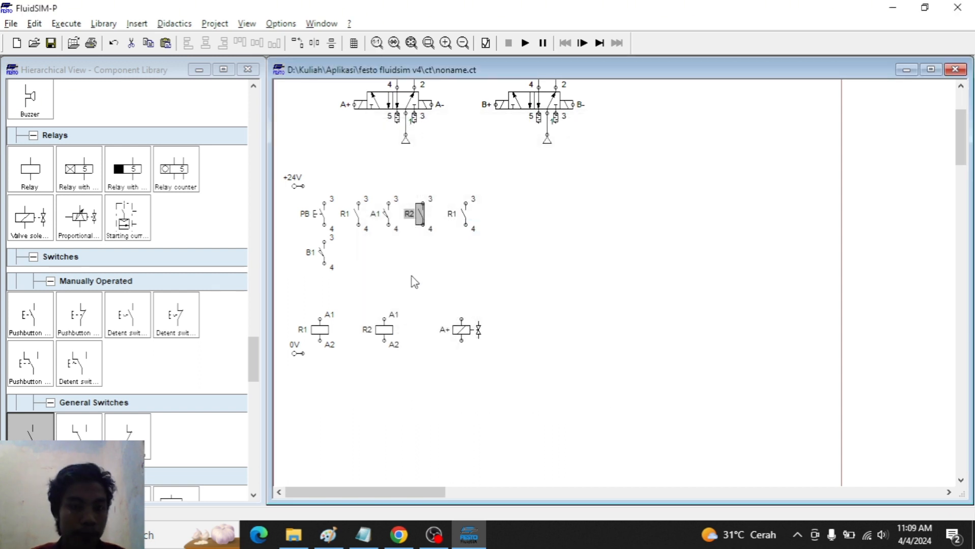
Step: Consult the group diagram in Paint and, back in FluidSIM-P, place a break switch between B1 and relay R1, aligned vertically with B1
click(328, 535)
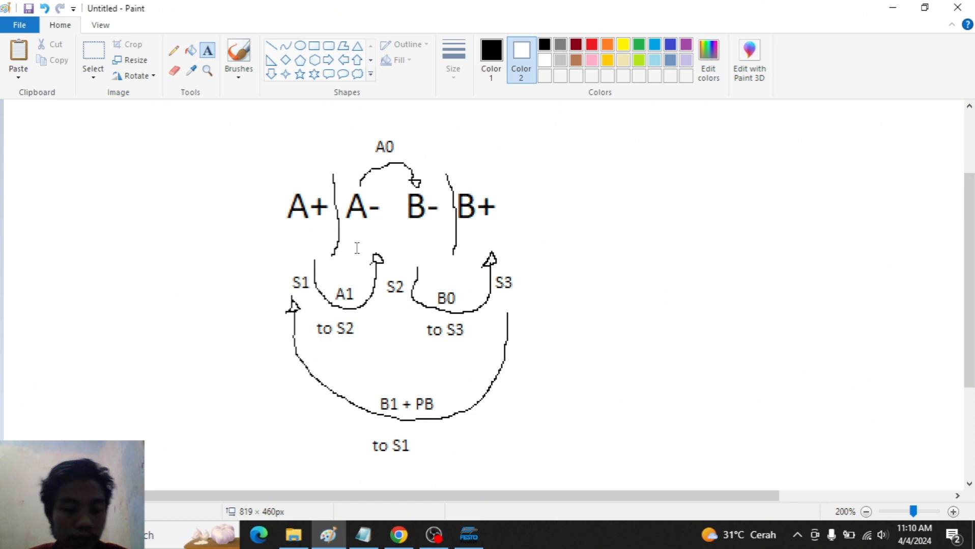
key(alt+Tab)
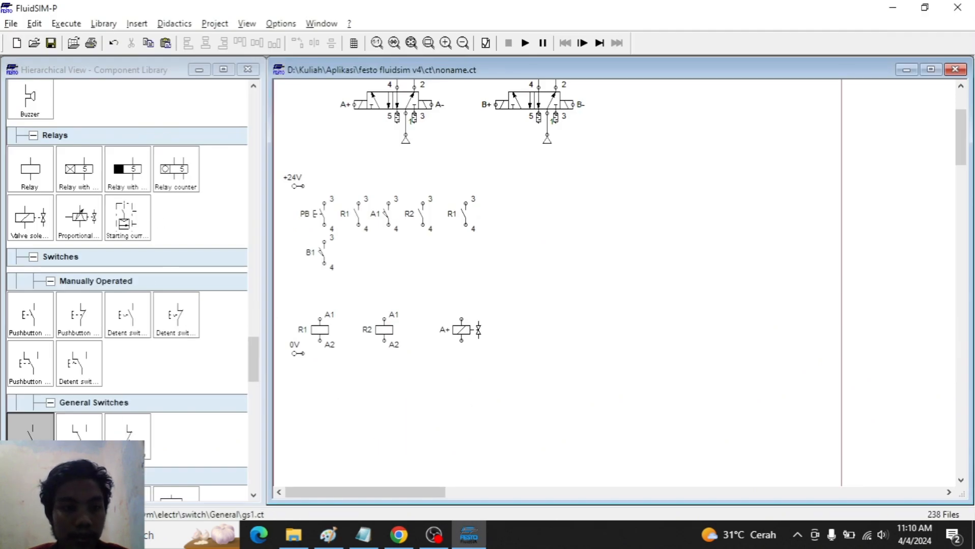
drag(128, 435, 318, 290)
key(Right)
key(Right)
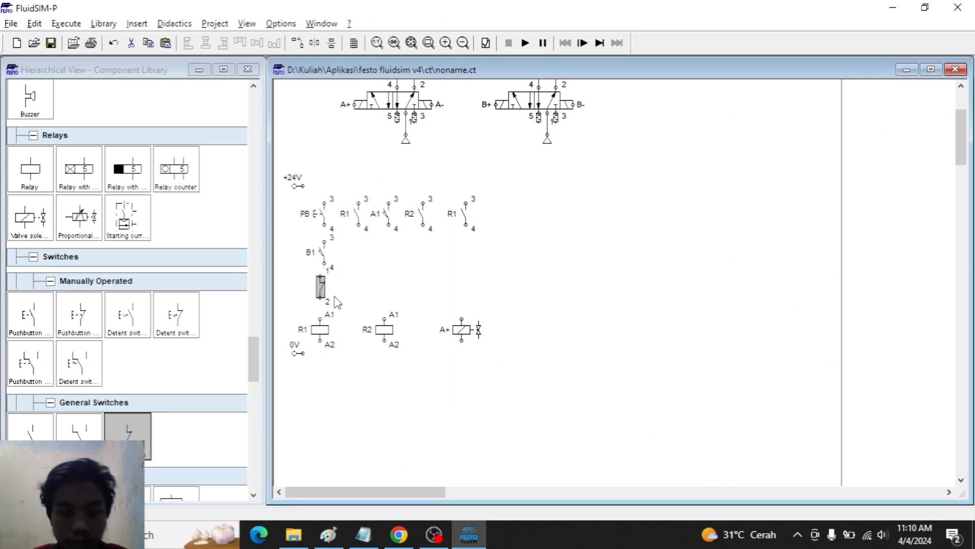
key(Down)
key(Left)
key(Down)
key(Right)
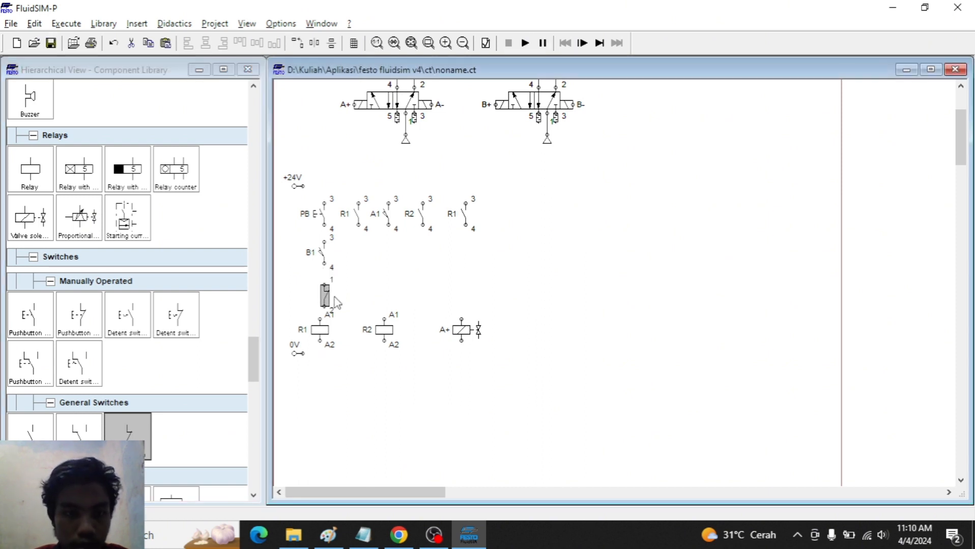
Step: Nudge relay R1 into line under the break switch and label that break switch R2
click(320, 333)
key(Right)
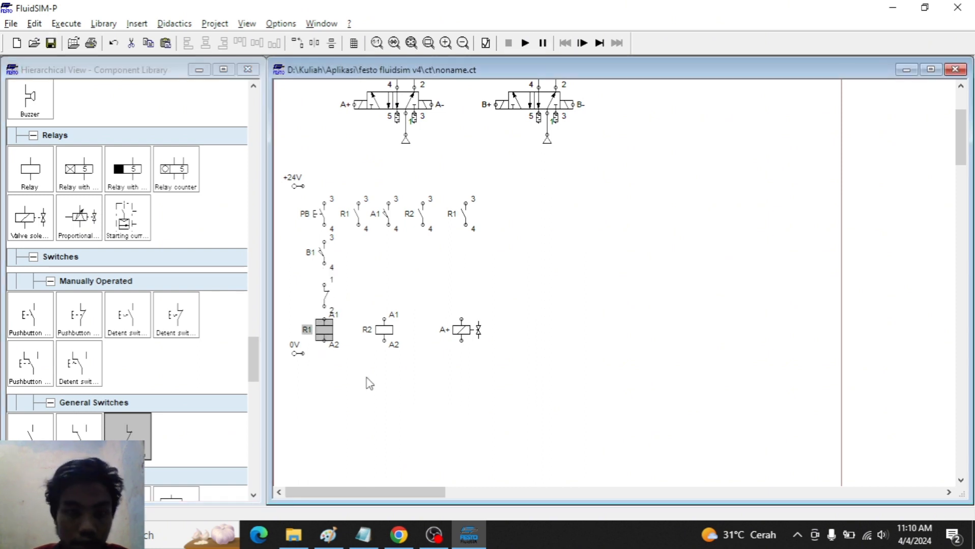
click(395, 286)
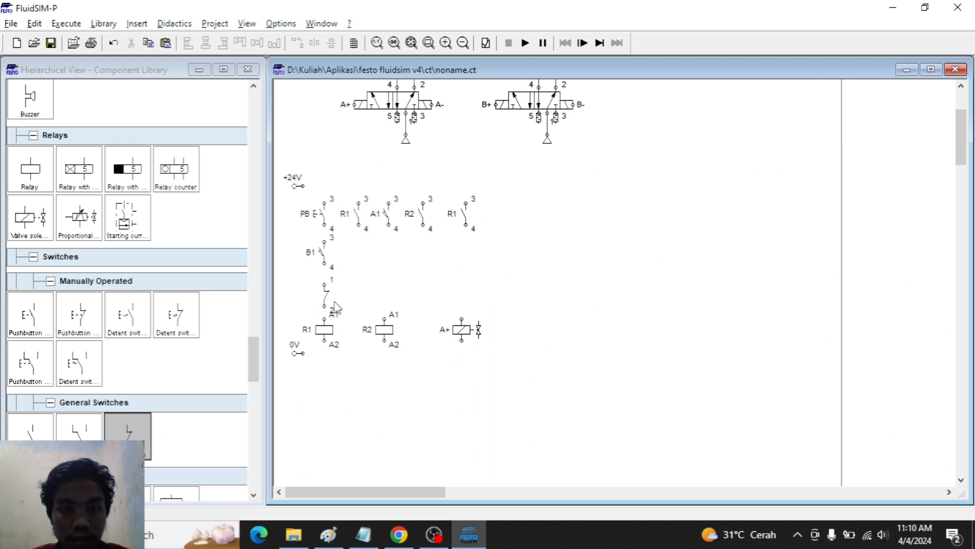
double_click(325, 296)
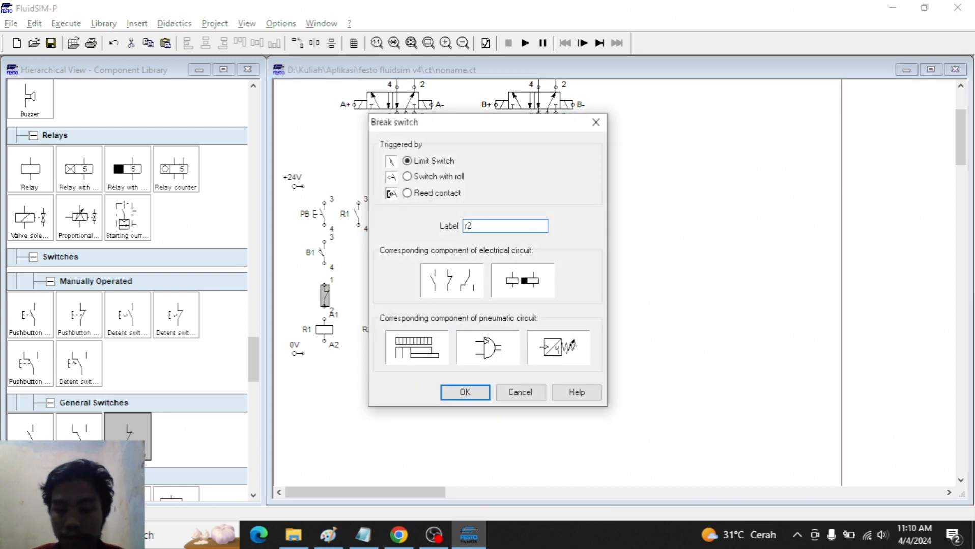
key(Return)
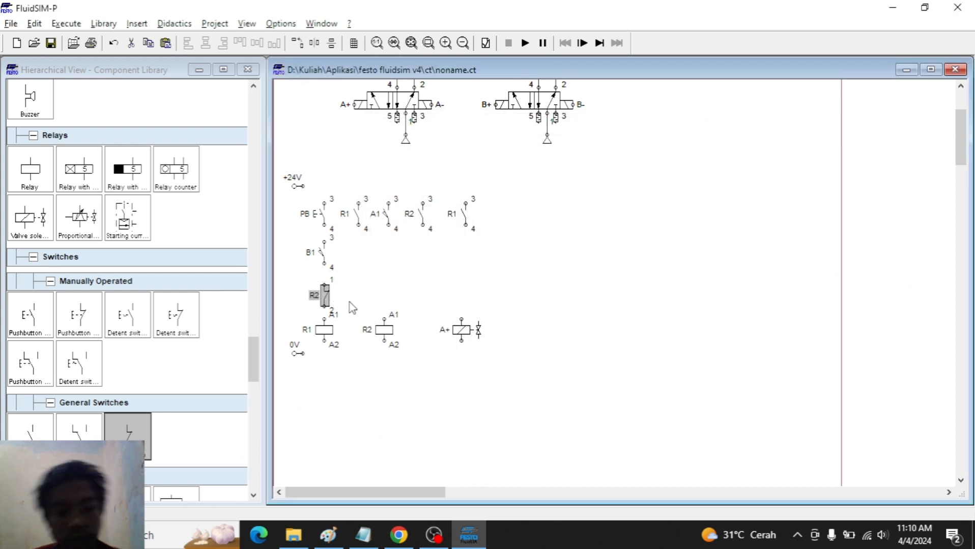
Step: Place a make switch beside the R1 switch above solenoid A+, level with it, and check the group diagram in Paint before returning to FluidSIM-P
drag(30, 431, 503, 216)
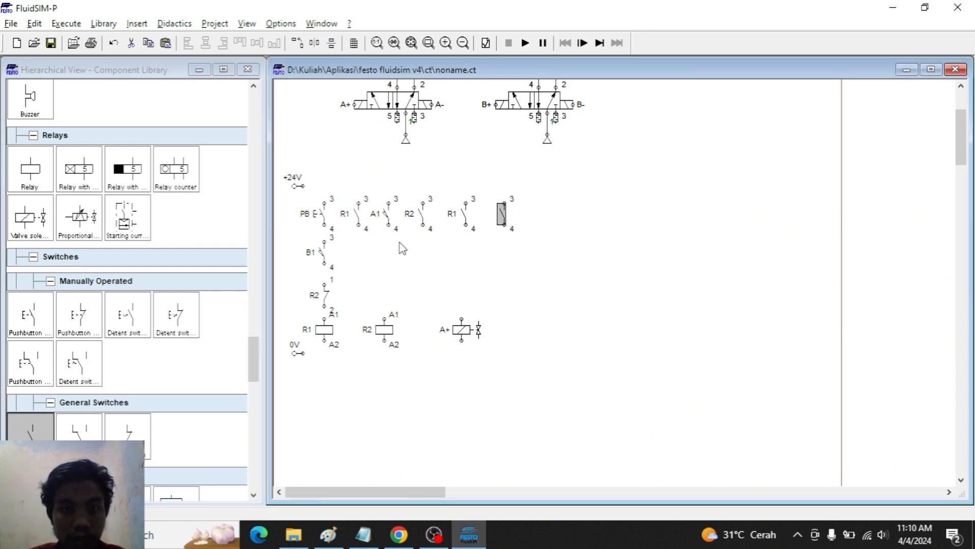
key(alt+Tab)
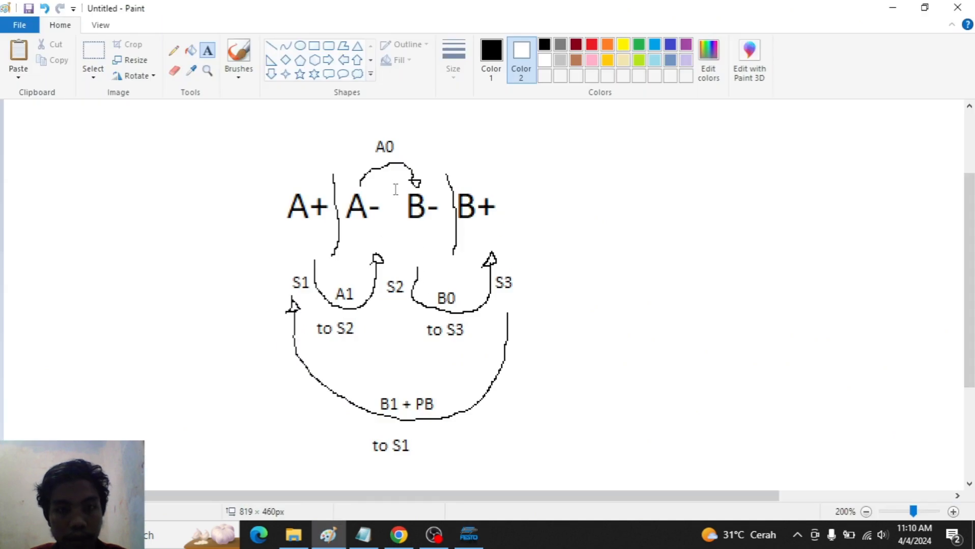
key(alt+Tab)
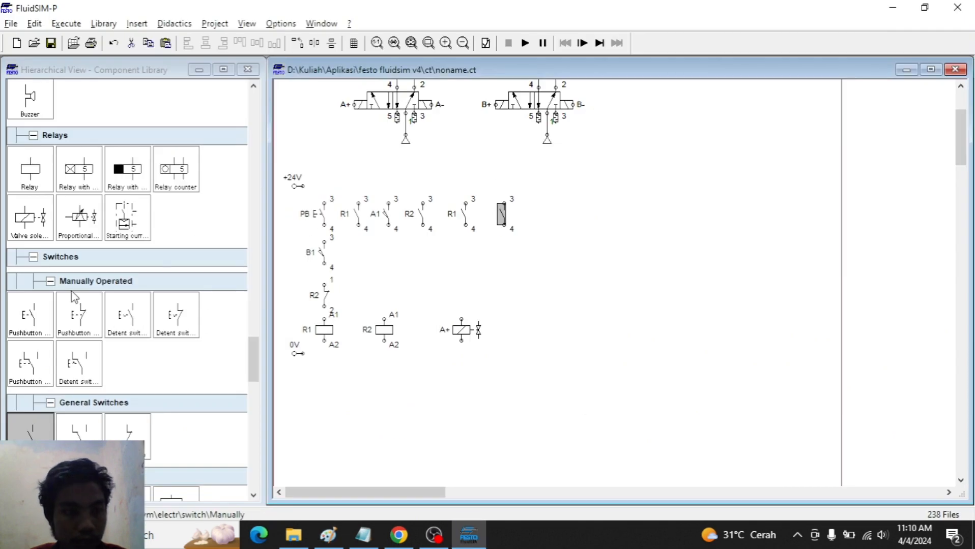
Step: Place a valve solenoid beside solenoid A+, under the unlabelled make switch, and label it A-
mouse_move(31, 170)
mouse_down()
mouse_move(474, 294)
mouse_move(526, 340)
mouse_move(87, 193)
mouse_move(46, 231)
mouse_move(33, 226)
mouse_move(510, 328)
mouse_up()
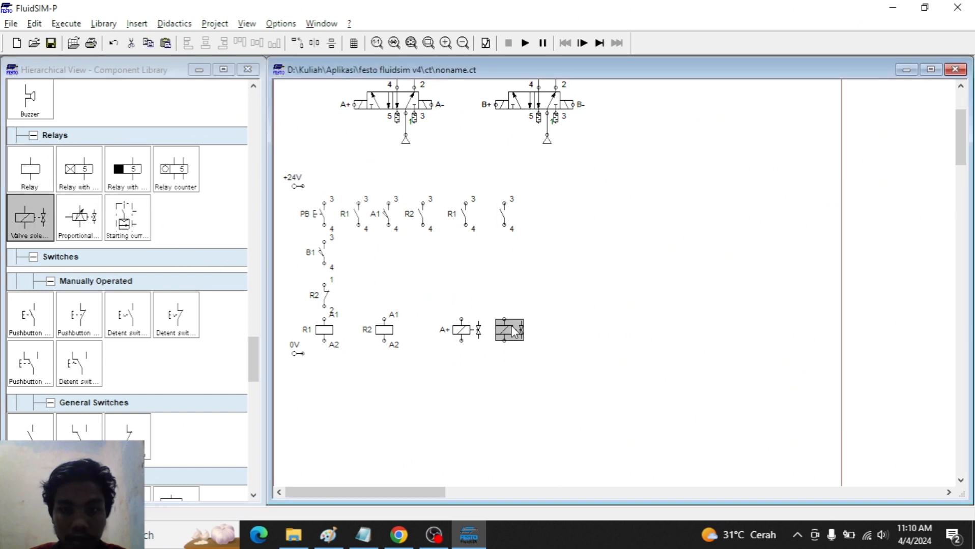
scroll(512, 332, up, 3)
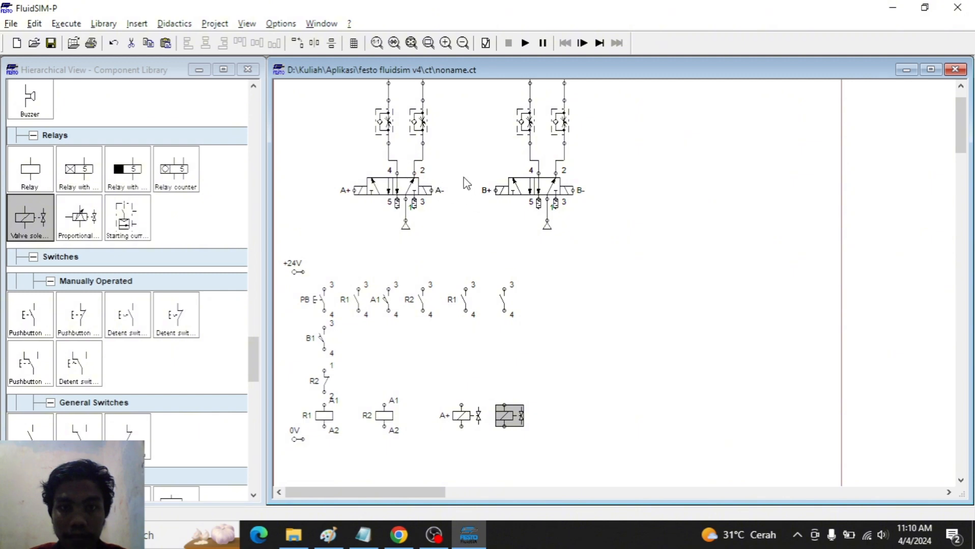
scroll(513, 407, down, 2)
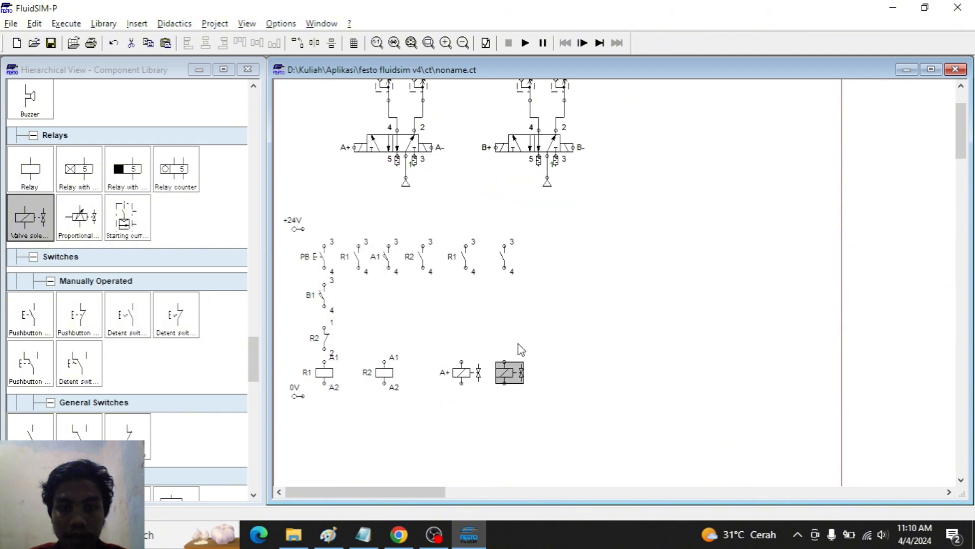
double_click(516, 373)
text(a-)
key(Return)
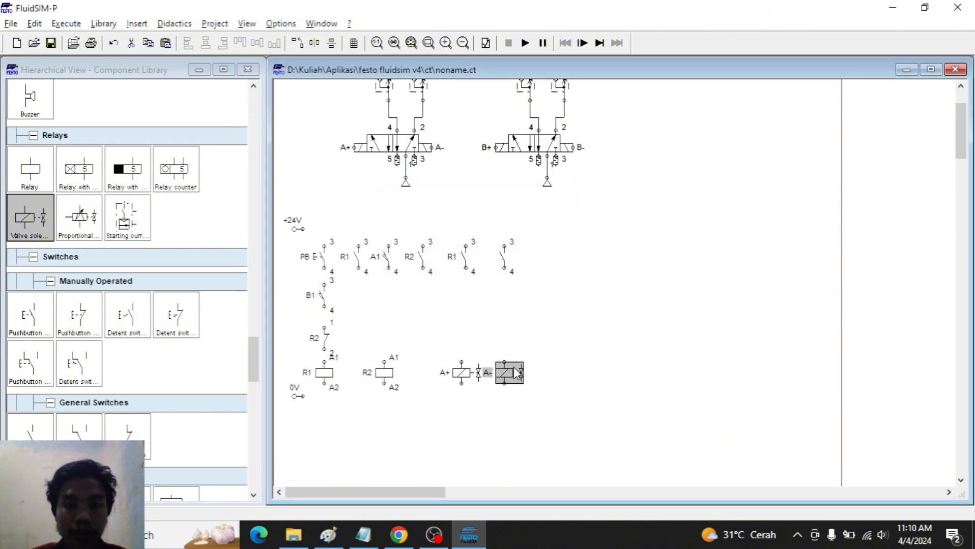
Step: Consult the group diagram in Paint and, back in FluidSIM-P, place a make switch labelled A0 above and to the right of solenoid A-
key(alt+Tab)
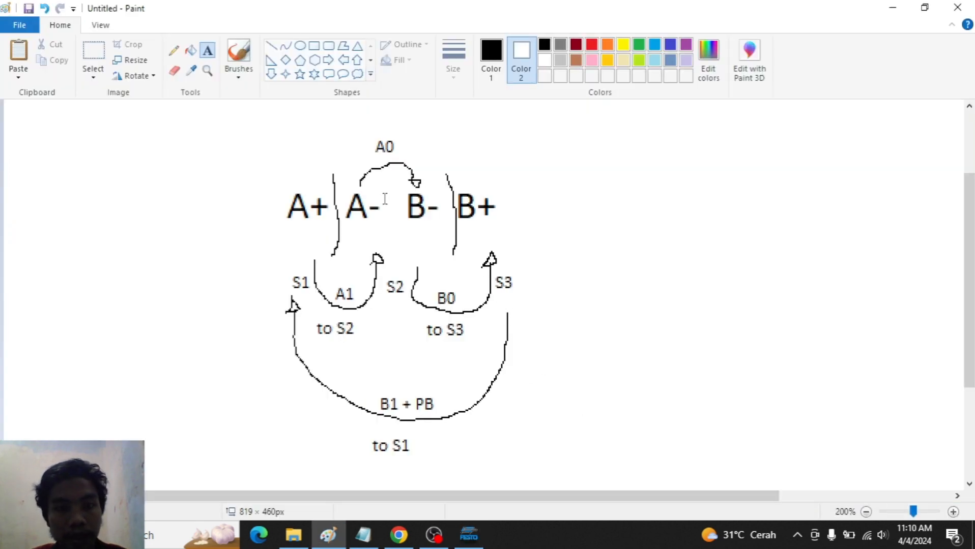
key(alt+Tab)
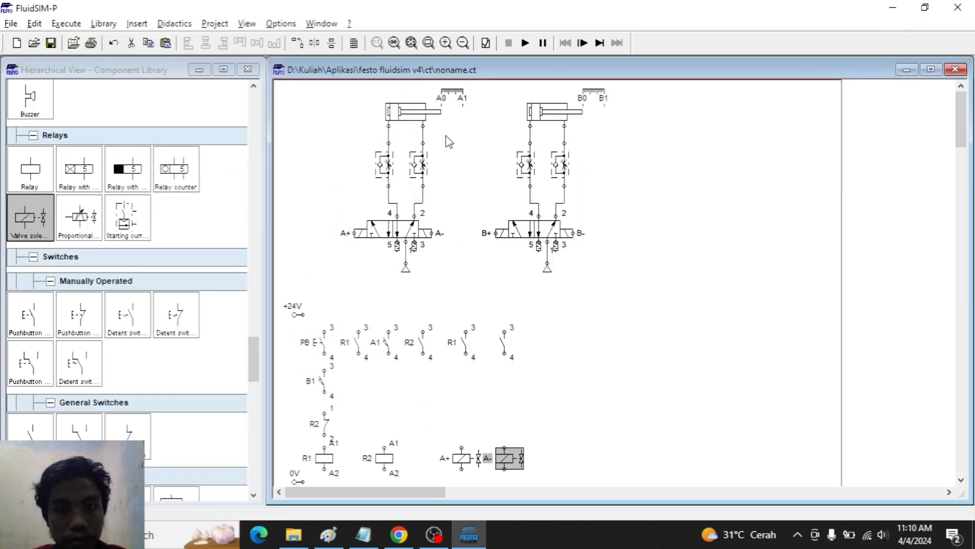
key(alt+Tab)
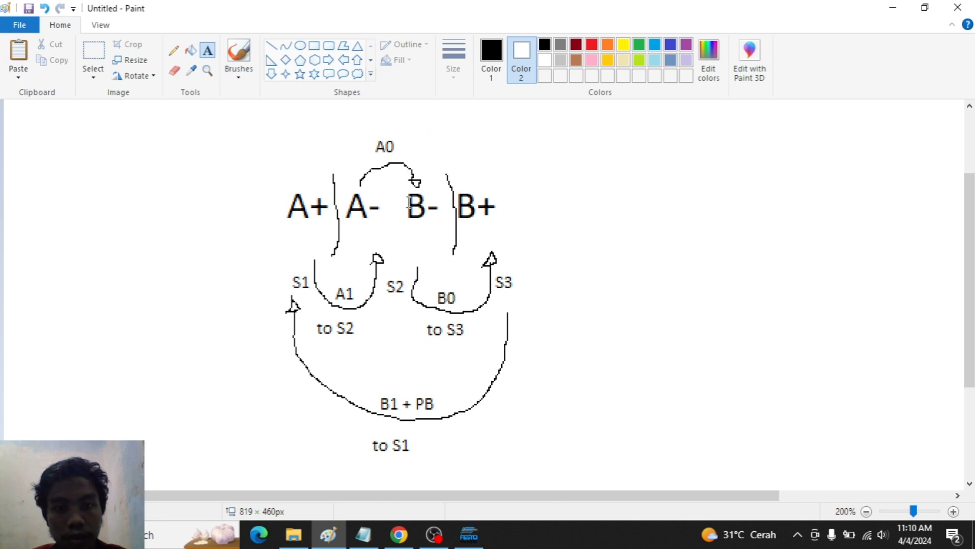
key(alt+Tab)
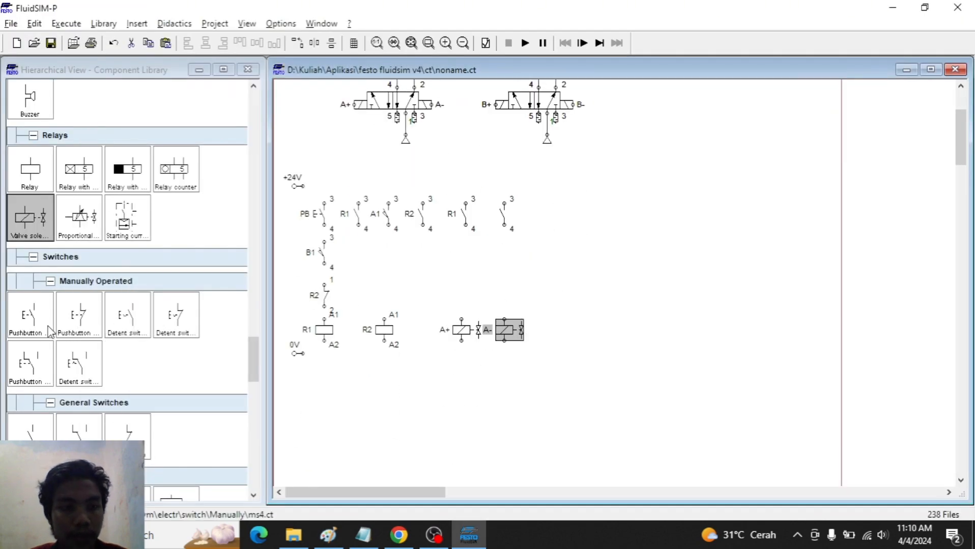
drag(30, 428, 537, 294)
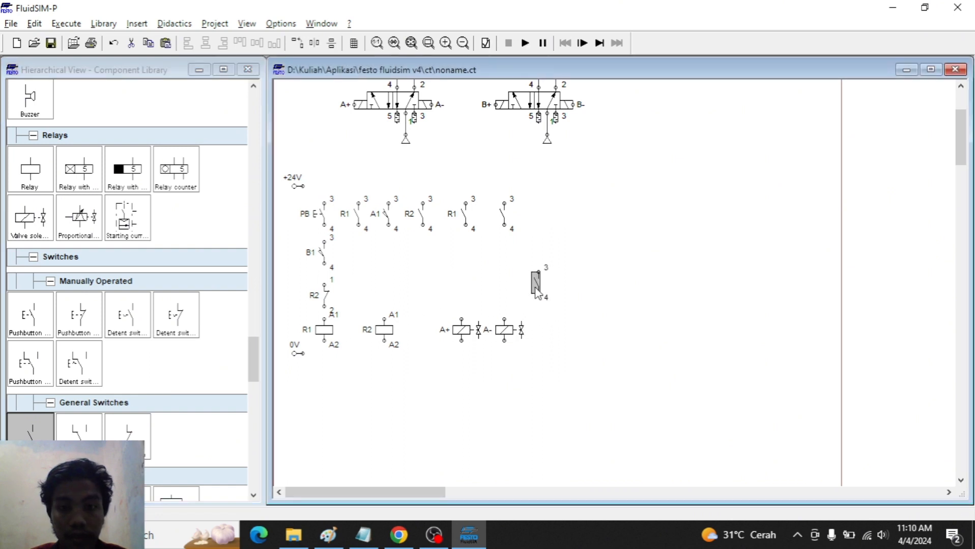
double_click(535, 284)
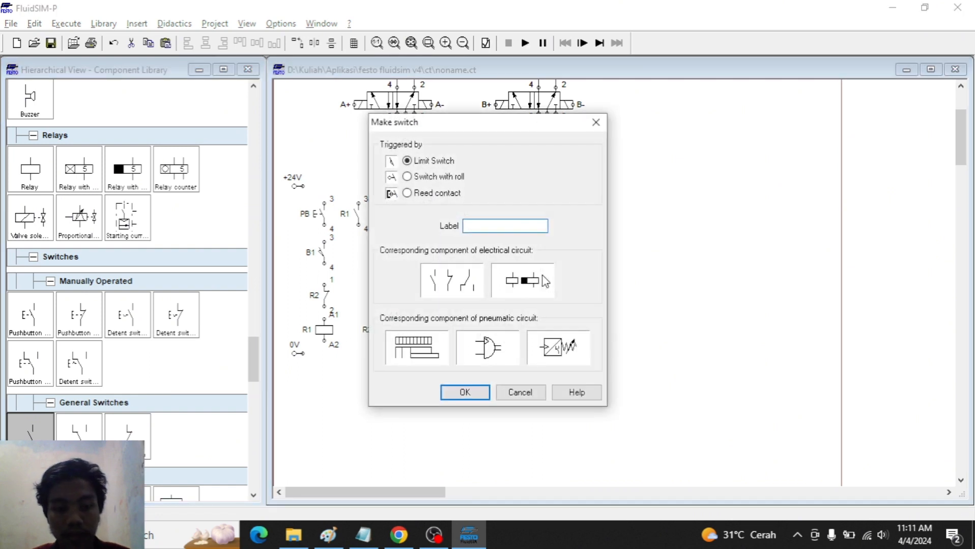
text(A0)
key(Return)
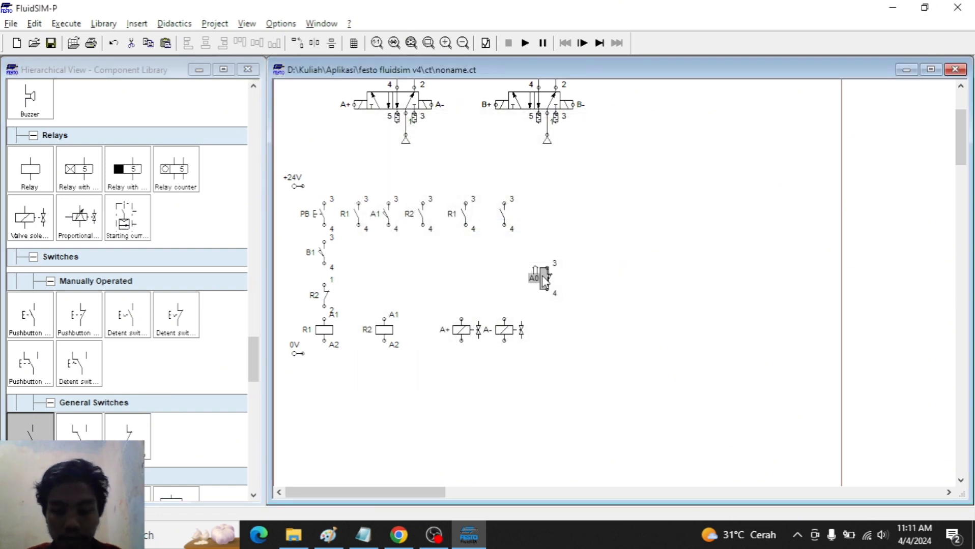
drag(544, 283, 561, 283)
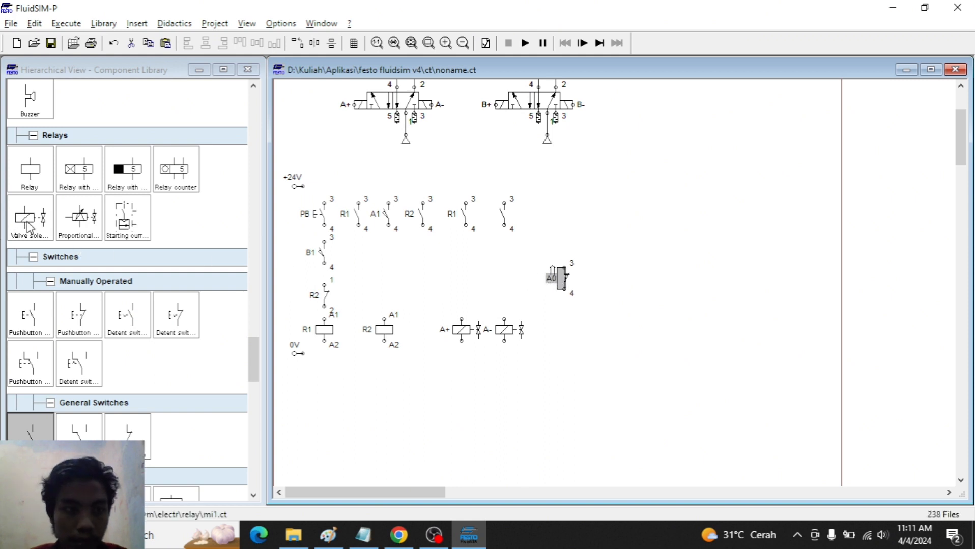
Step: Place a valve solenoid directly below the A0 switch, level with solenoid A-, and label it B-
drag(29, 229, 574, 343)
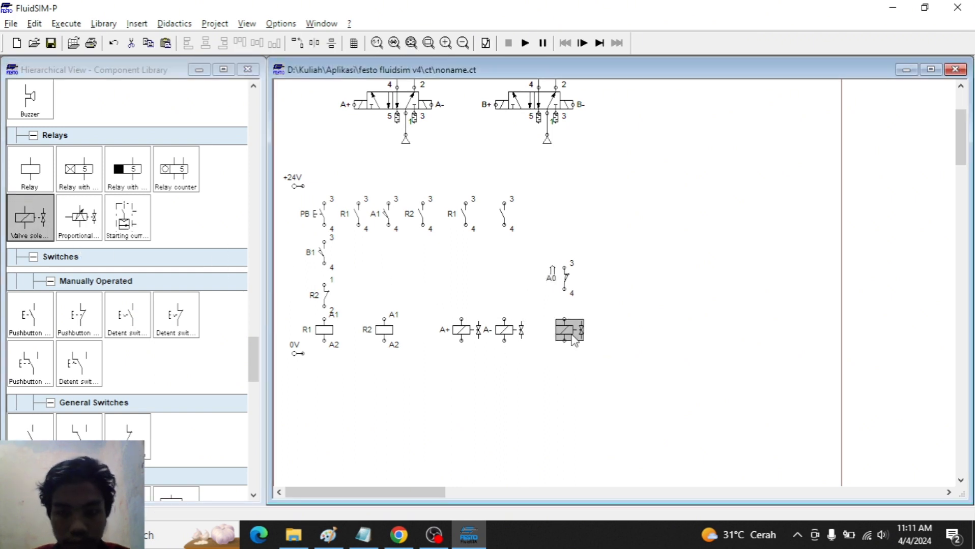
double_click(574, 341)
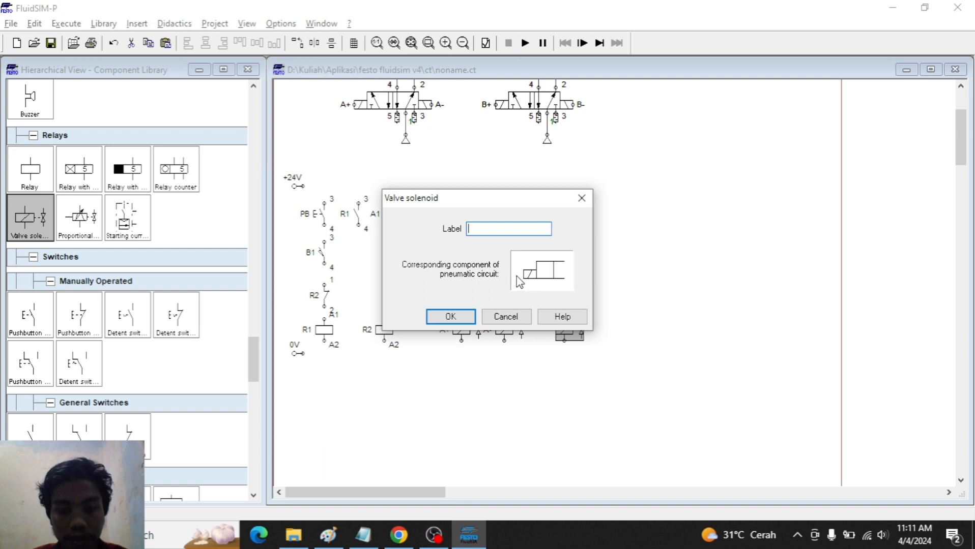
text(b-)
key(Return)
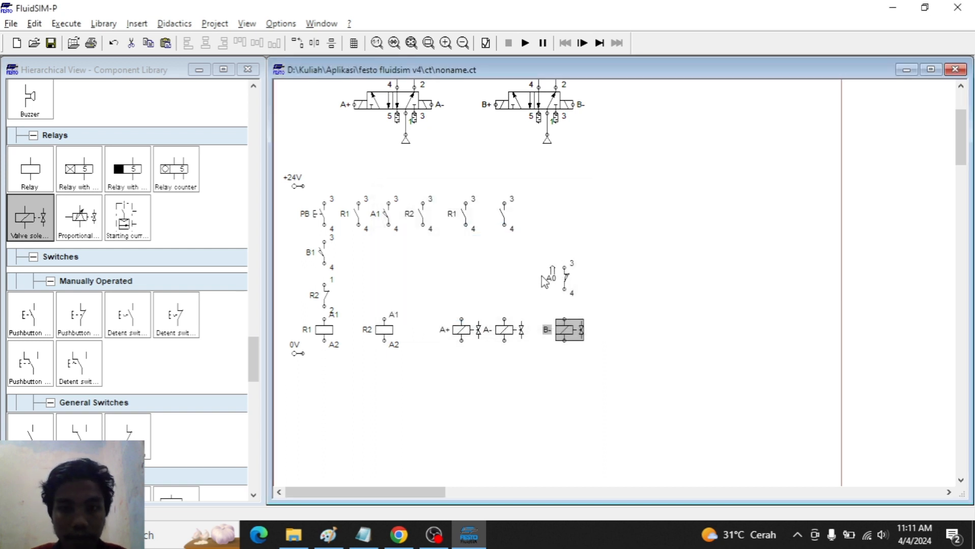
Step: Nudge the A0 switch and solenoid B- together three steps left, closer to solenoid A-
drag(555, 257, 605, 393)
key(Left)
key(Left)
key(Left)
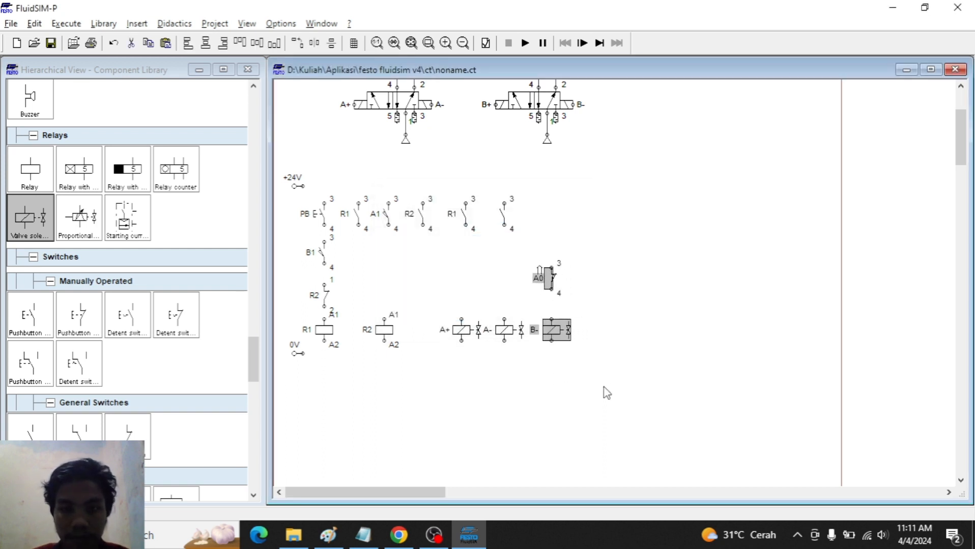
click(539, 357)
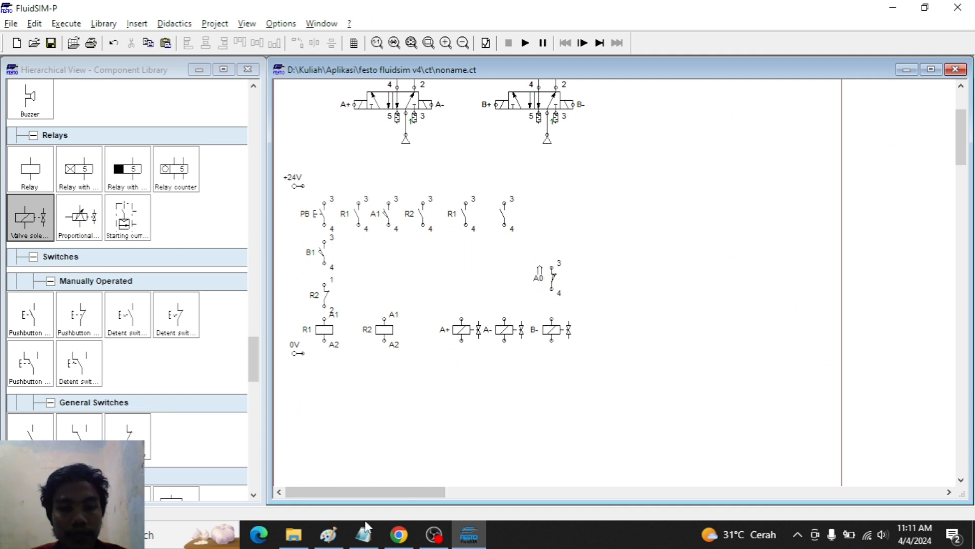
Step: Compare the group and sensor diagram in Paint with the cylinders, sensors and relay circuit in FluidSIM-P
mouse_move(354, 535)
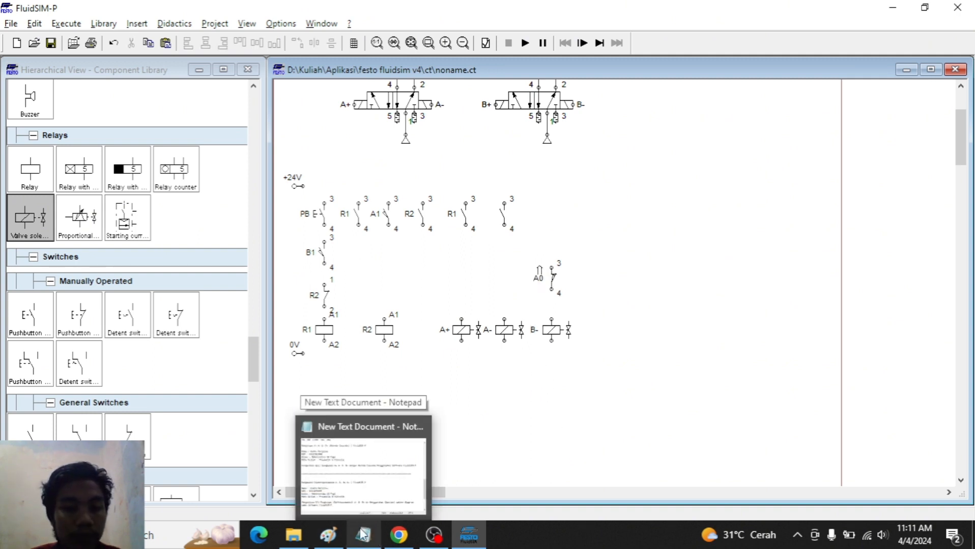
click(339, 538)
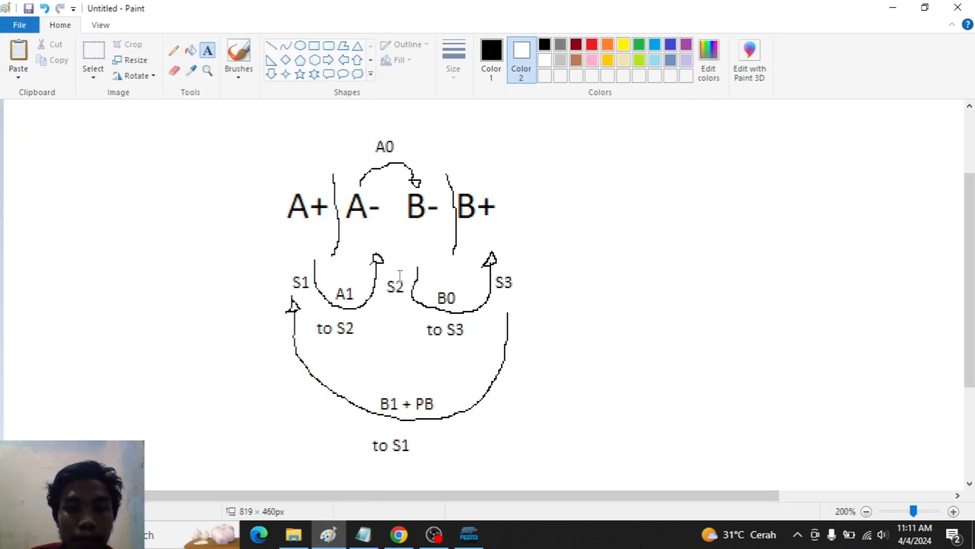
click(328, 536)
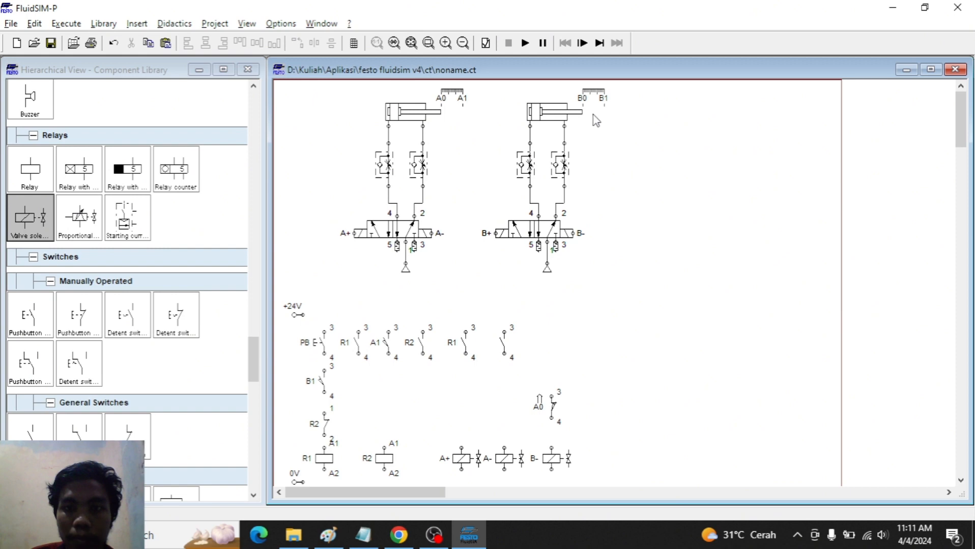
scroll(558, 217, down, 3)
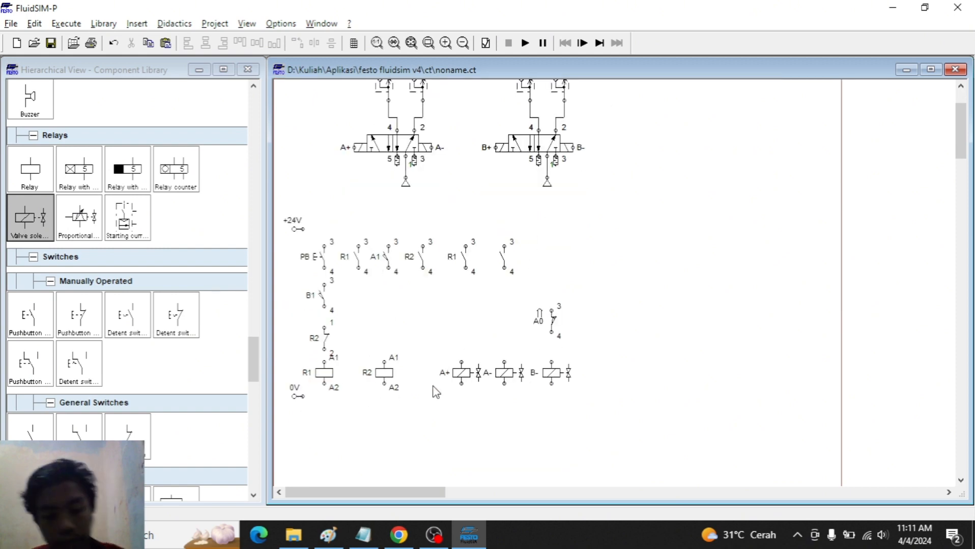
key(alt+Tab)
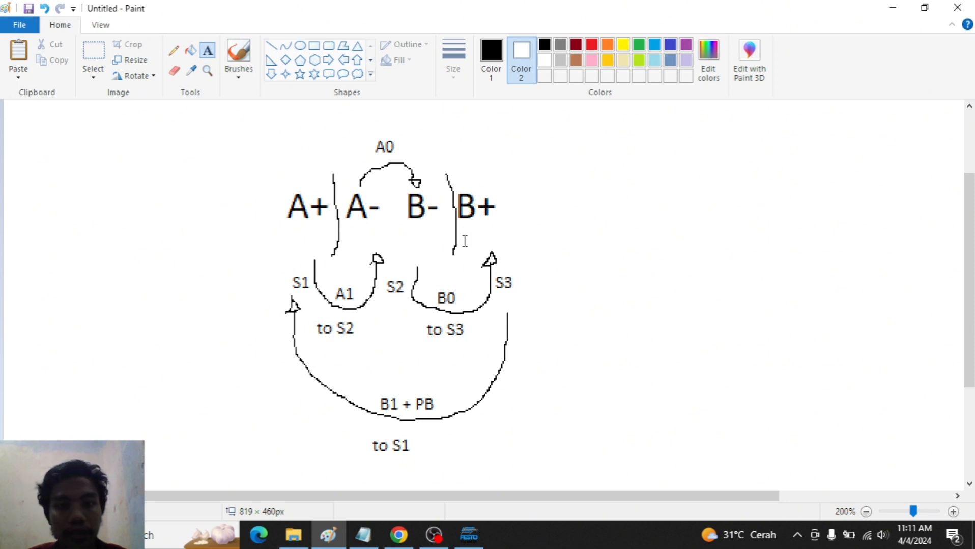
key(alt+Tab)
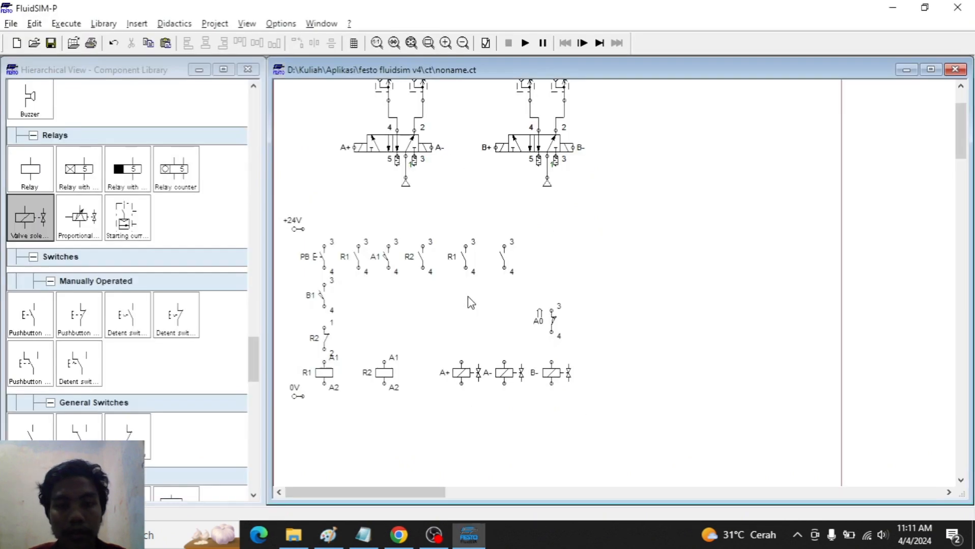
key(alt+Tab)
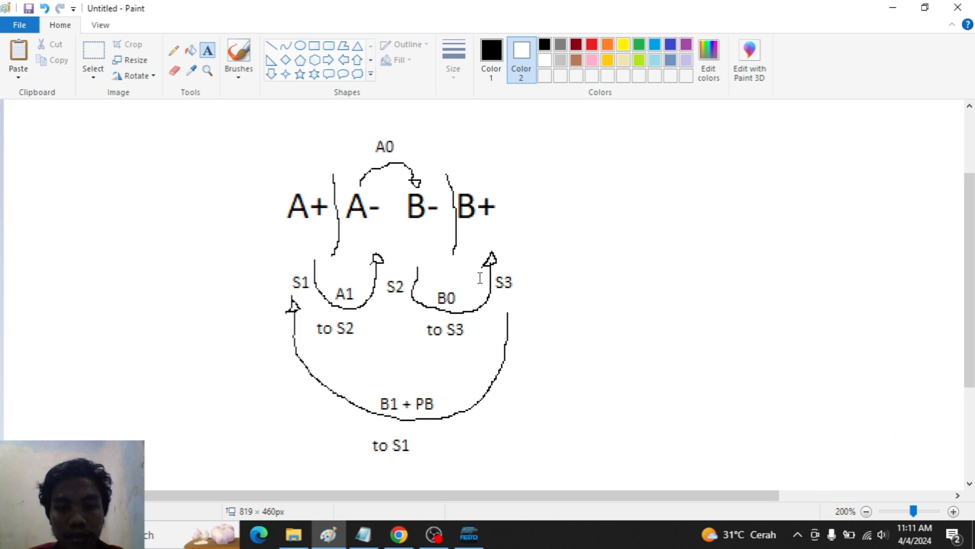
key(alt+Tab)
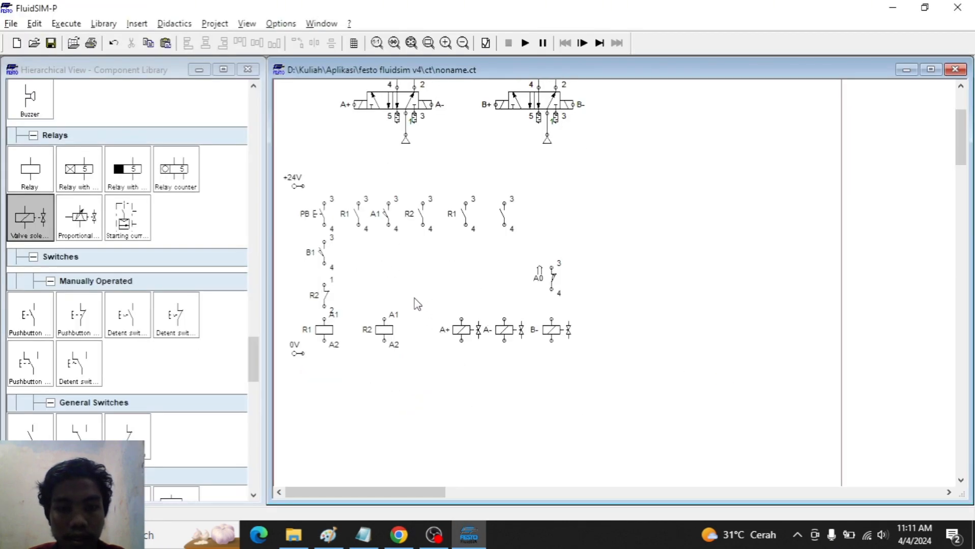
key(alt+Tab)
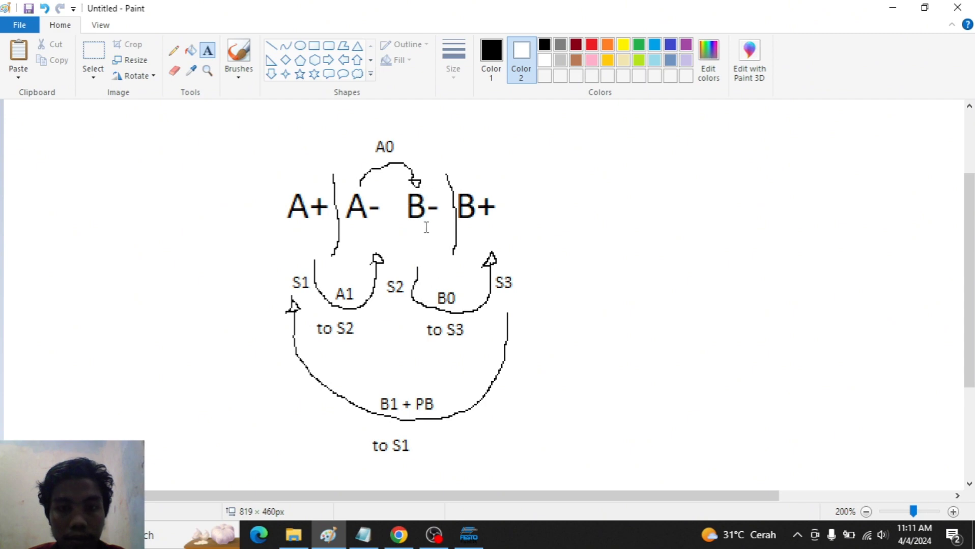
key(alt+Tab)
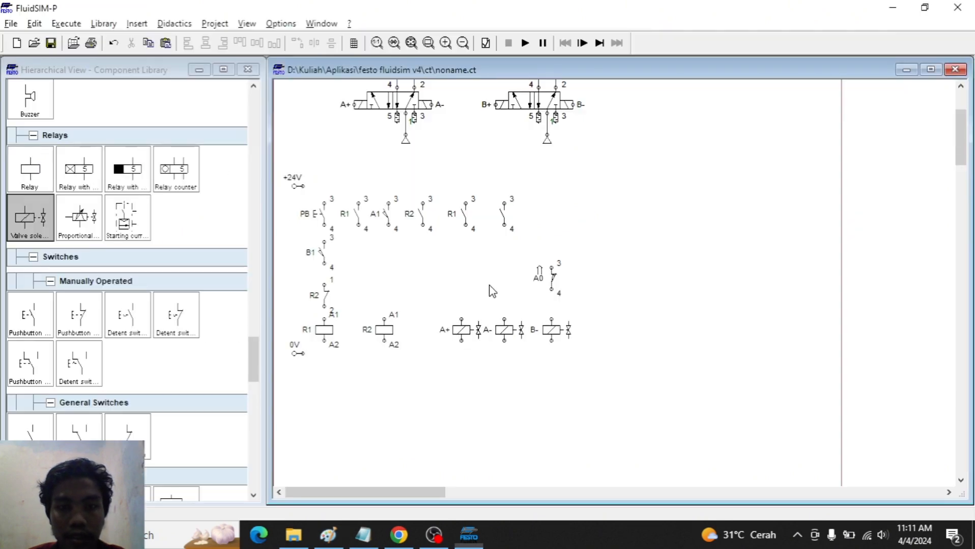
Step: Label the unlabelled make switch above solenoid A- as R2
double_click(504, 218)
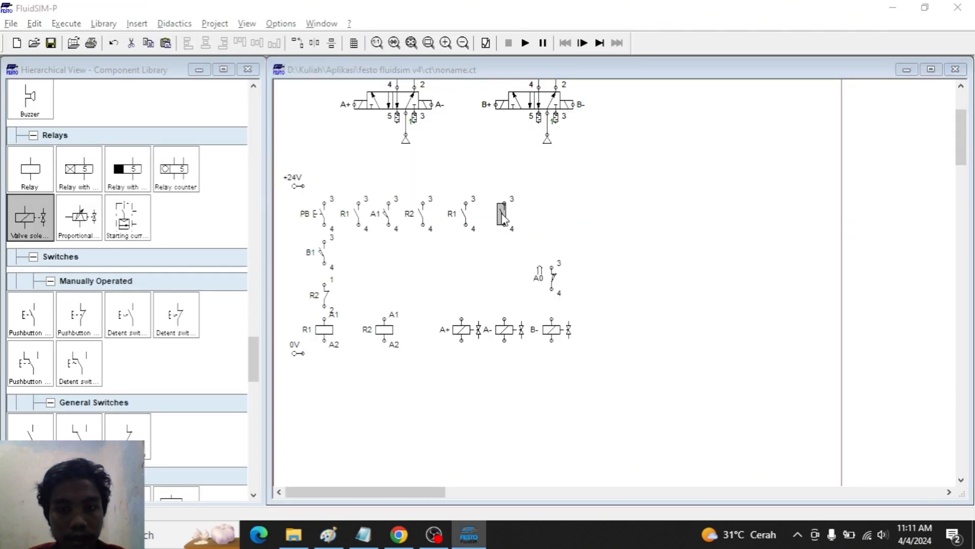
text(r)
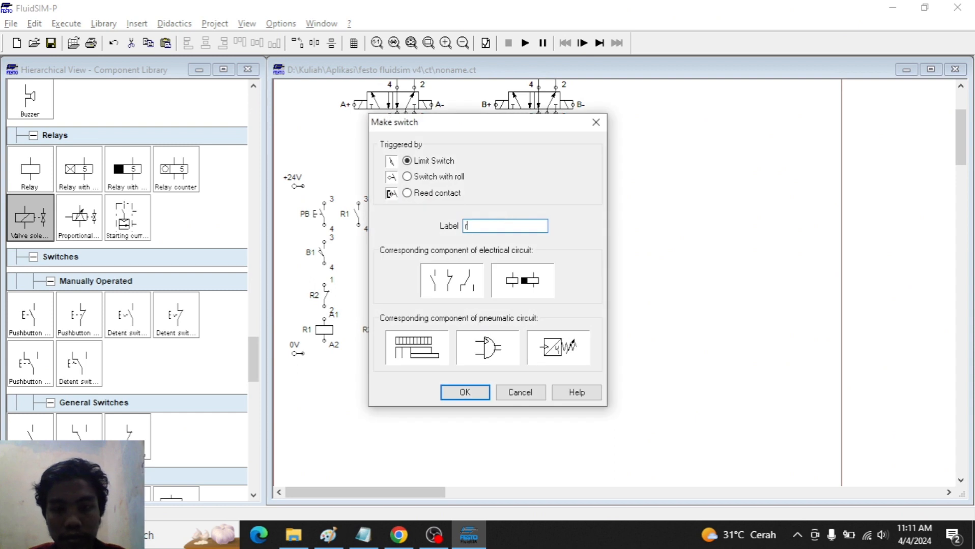
text(2)
key(Return)
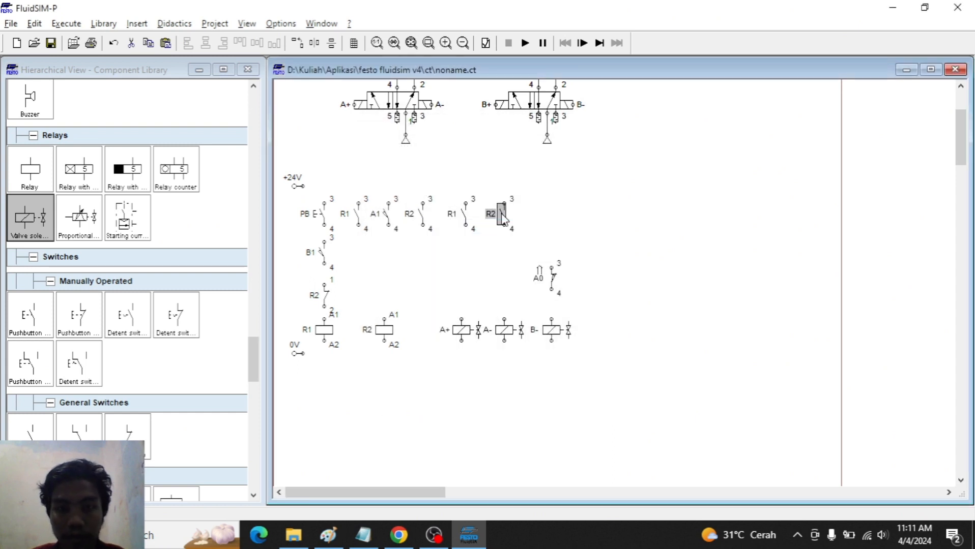
click(514, 279)
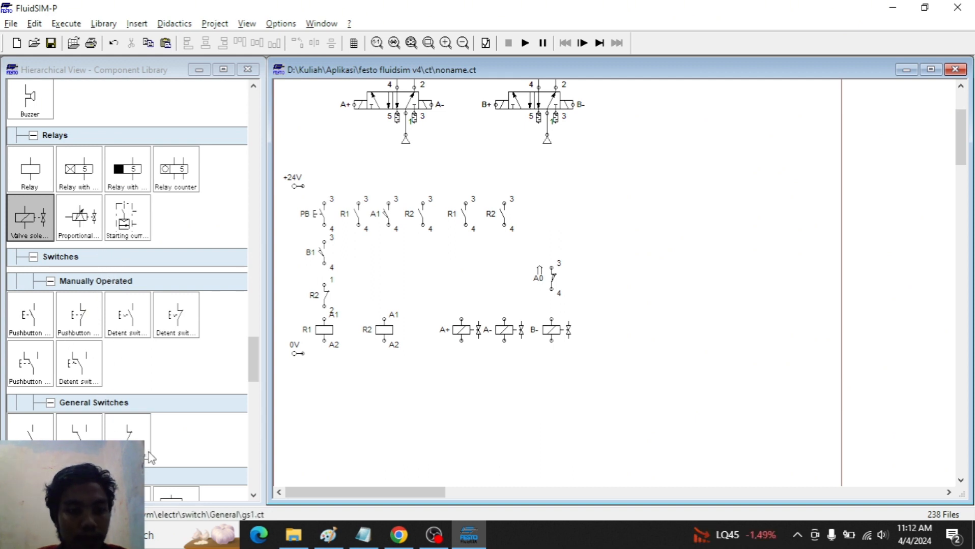
Step: Place a break switch above relay R2, between it and the A1 switch
drag(128, 430, 380, 278)
click(513, 290)
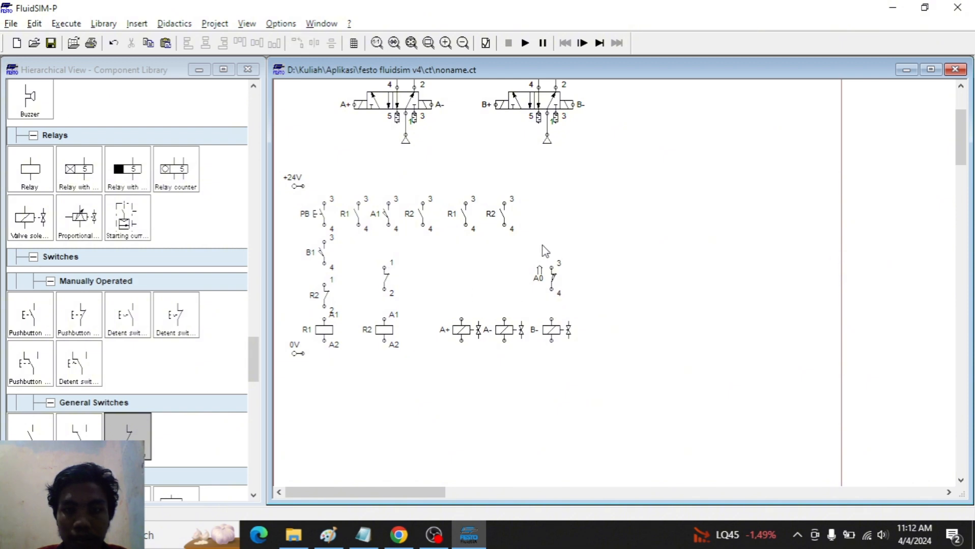